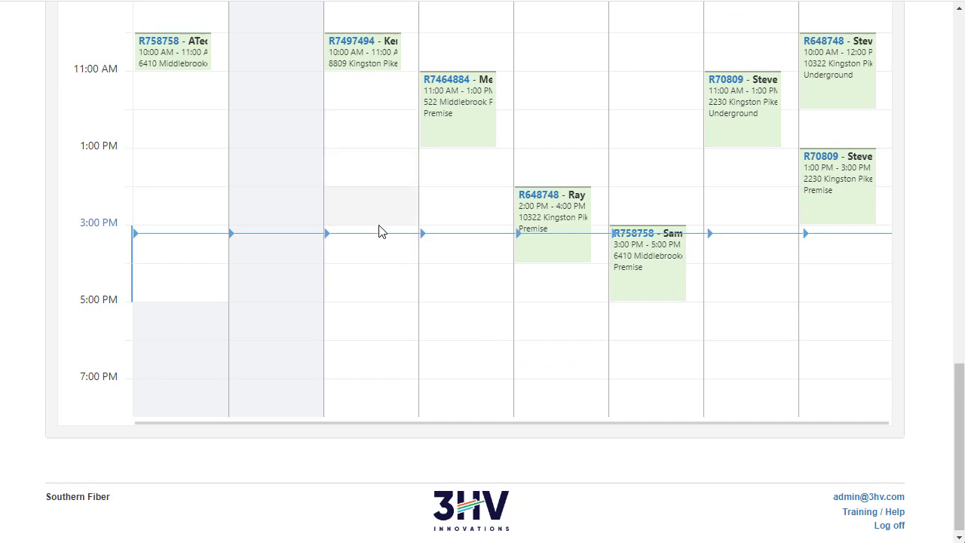
# Step: Open the jobs map from the dashboard and view the appointment details of a completed job and a repair job
pyautogui.scroll(3, 383, 309)
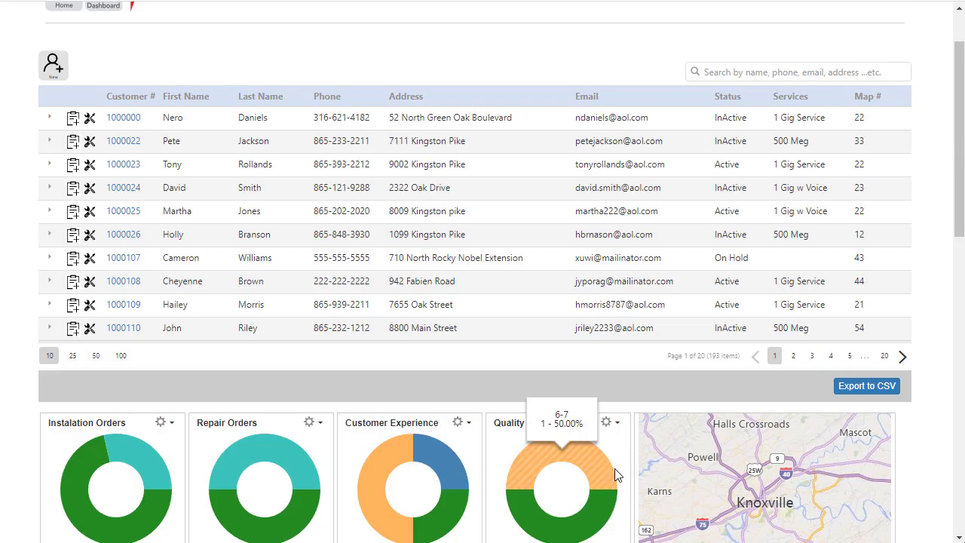
pyautogui.click(754, 486)
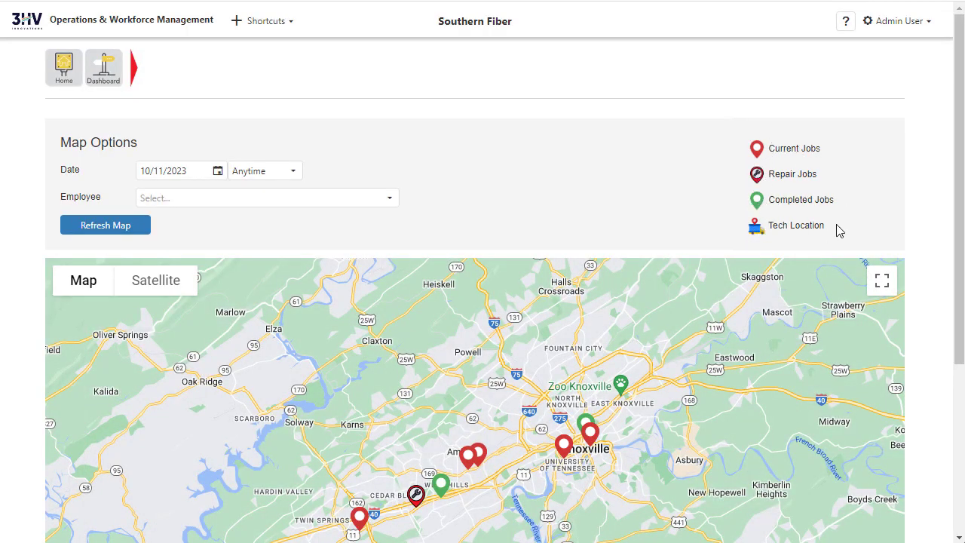
pyautogui.scroll(-3, 573, 344)
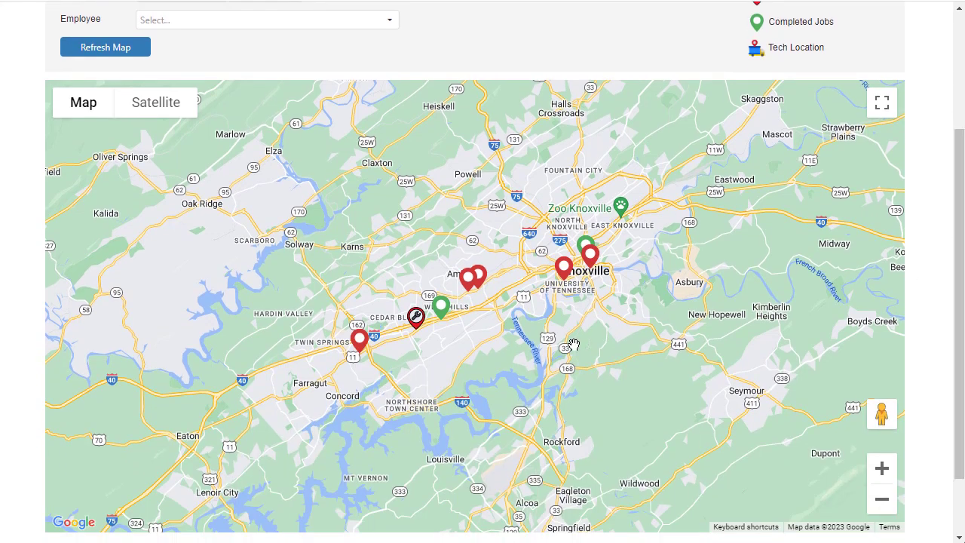
pyautogui.click(442, 307)
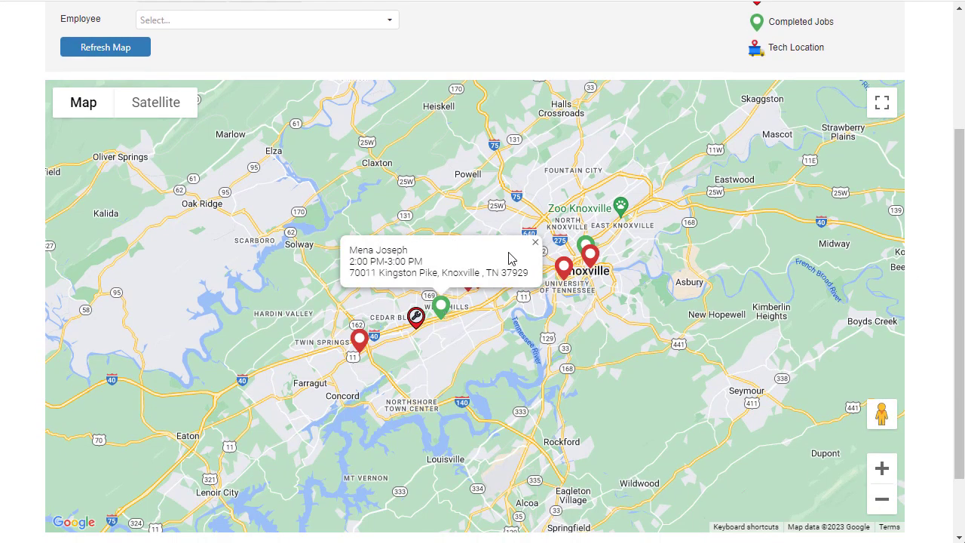
pyautogui.click(535, 242)
pyautogui.click(415, 317)
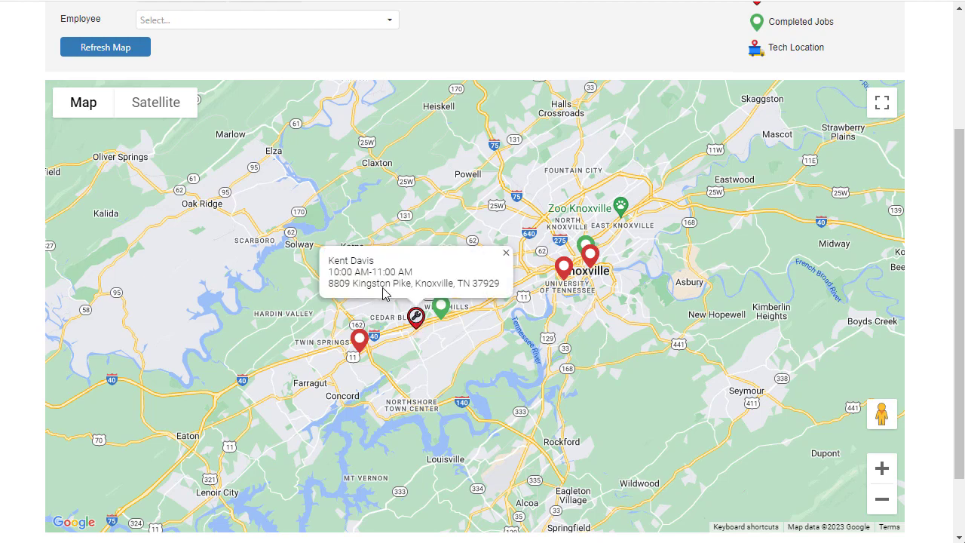
pyautogui.click(506, 253)
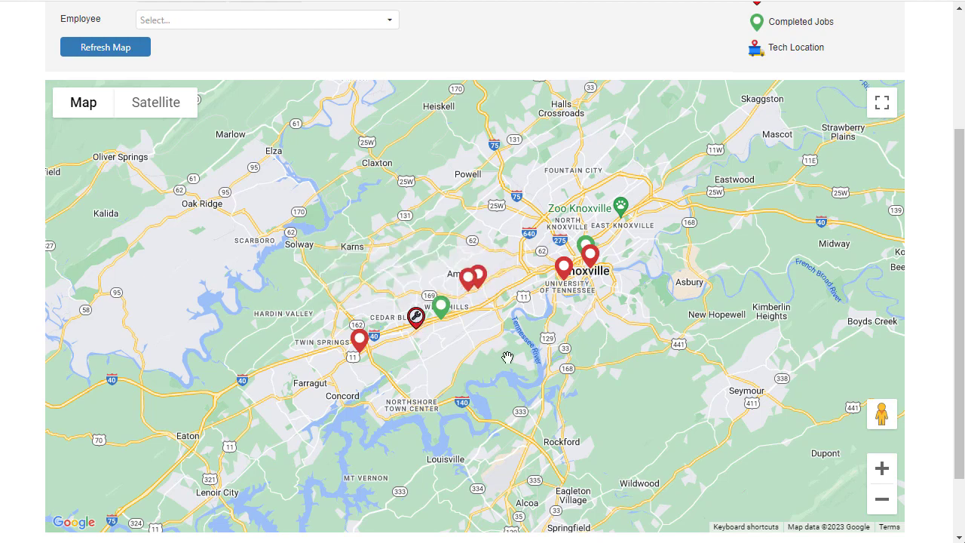
pyautogui.scroll(-10, 436, 218)
pyautogui.scroll(5, 437, 220)
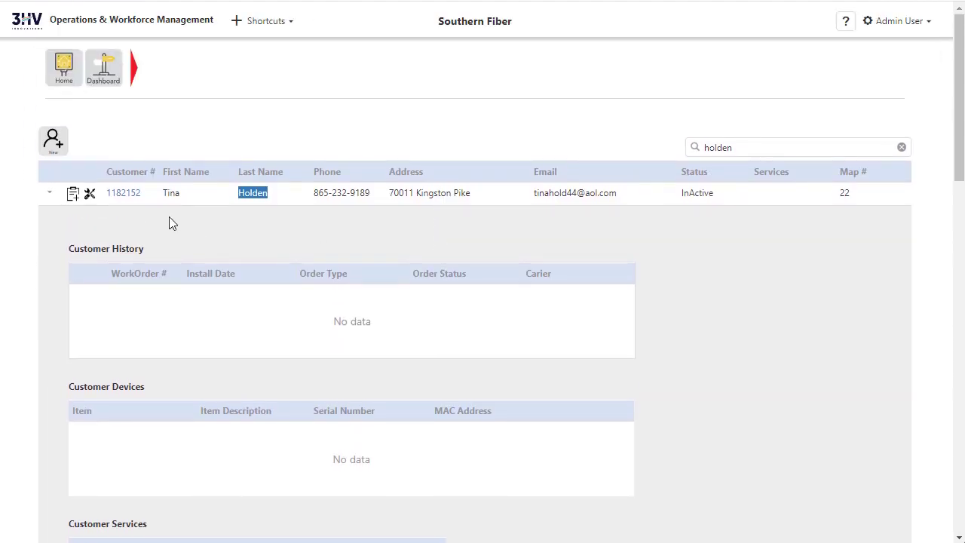
# Step: Create a residential new-install work order from the customer's record and save it
pyautogui.click(74, 198)
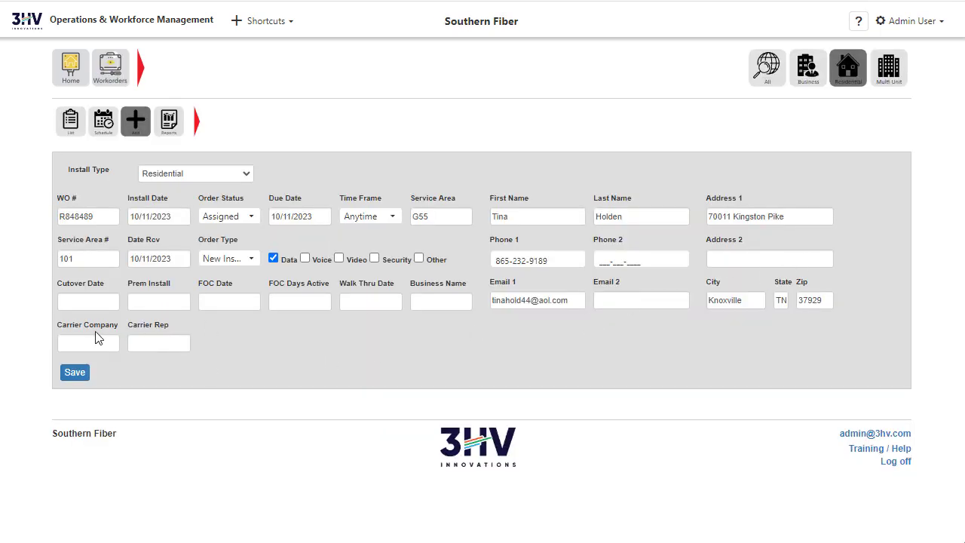
pyautogui.click(74, 372)
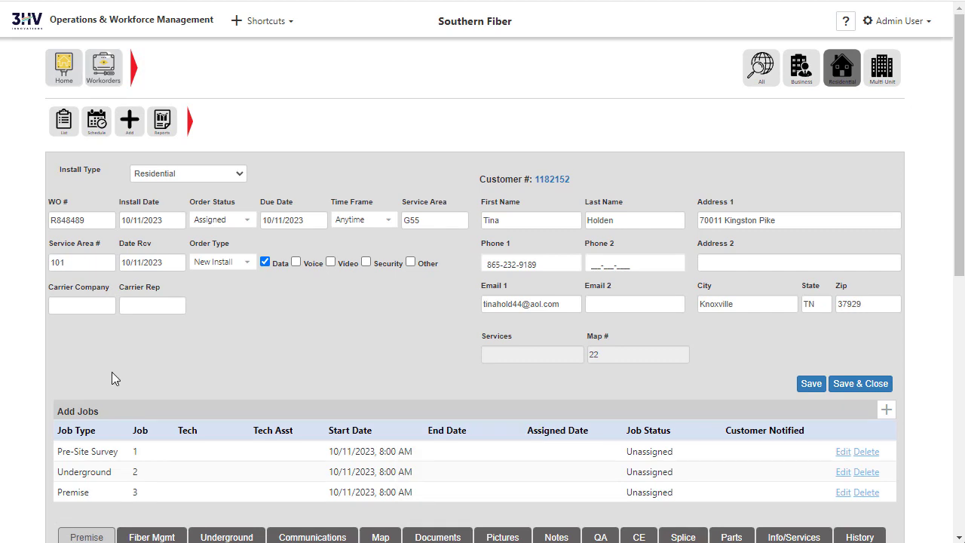
# Step: Edit the Pre-Site Survey job, setting its status to Assigned and choosing its technician
pyautogui.scroll(-3, 398, 320)
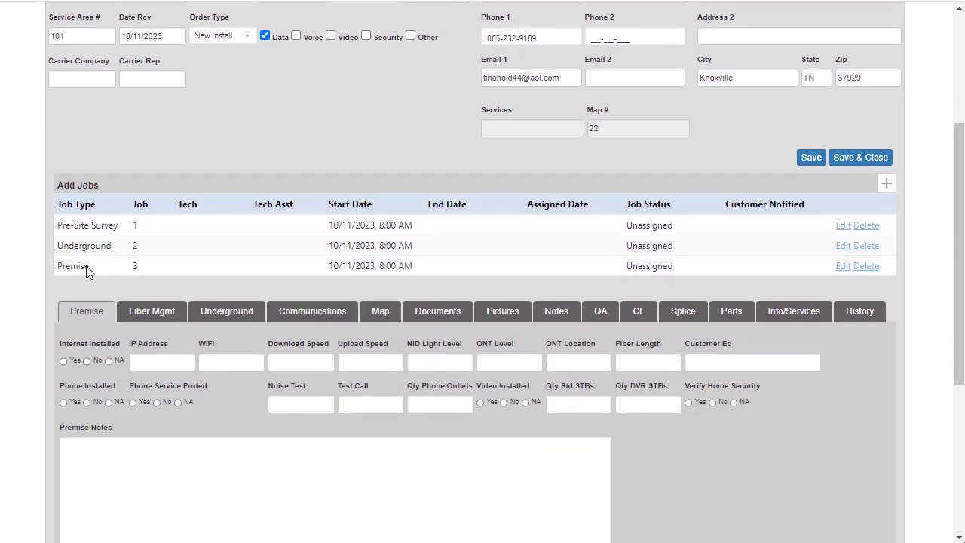
pyautogui.click(841, 225)
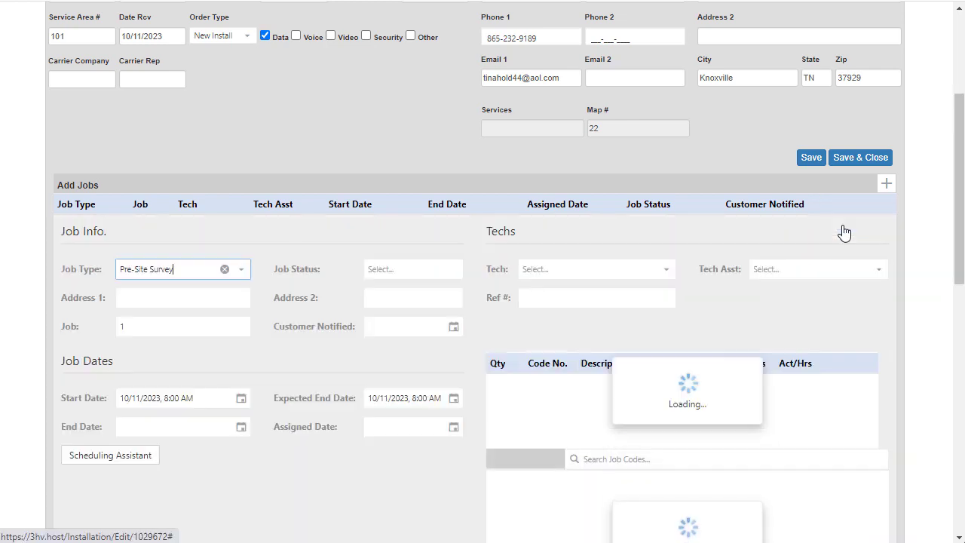
pyautogui.click(453, 269)
pyautogui.click(409, 319)
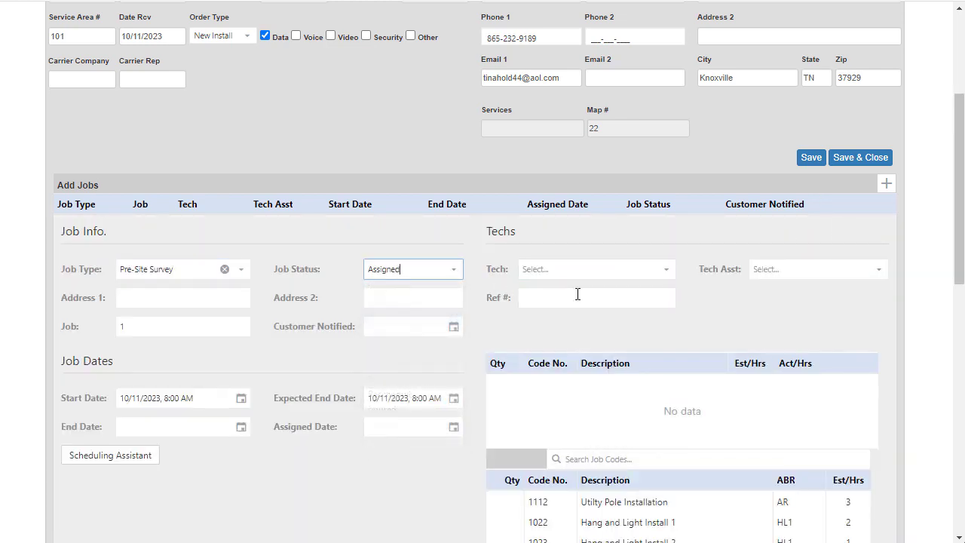
pyautogui.click(665, 271)
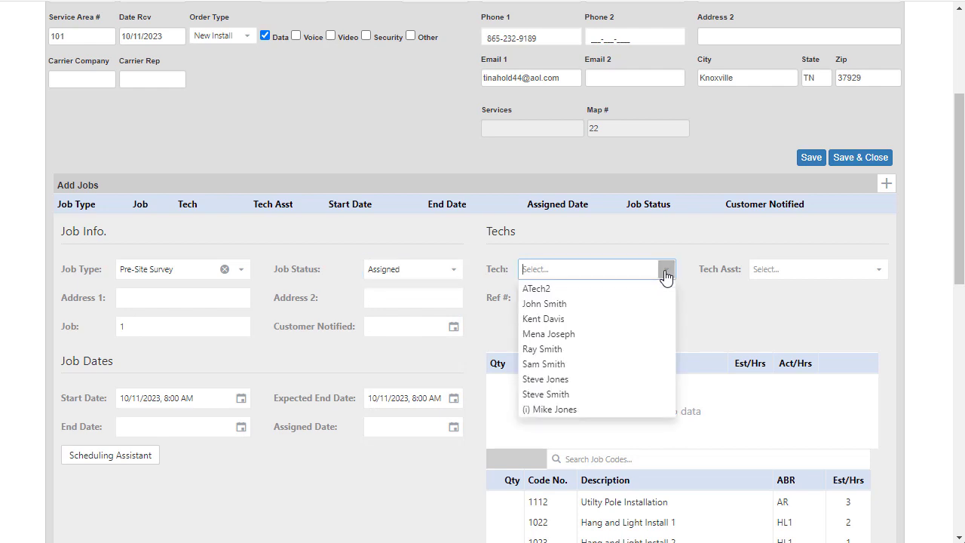
pyautogui.click(594, 334)
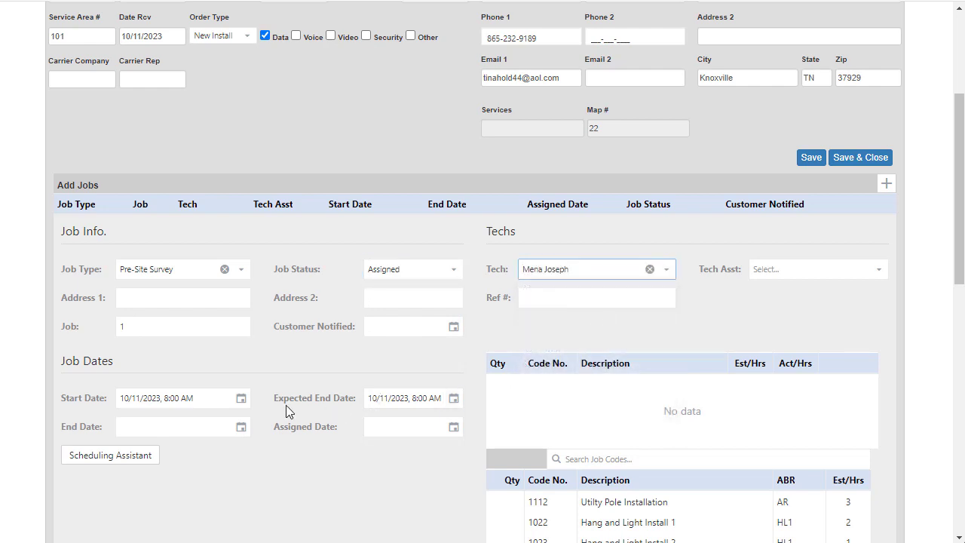
# Step: Set the Pre-Site Survey job's start to 10/11/2023, 2:00 PM and its assigned date to 10/11/2023, 7:15 AM
pyautogui.click(246, 403)
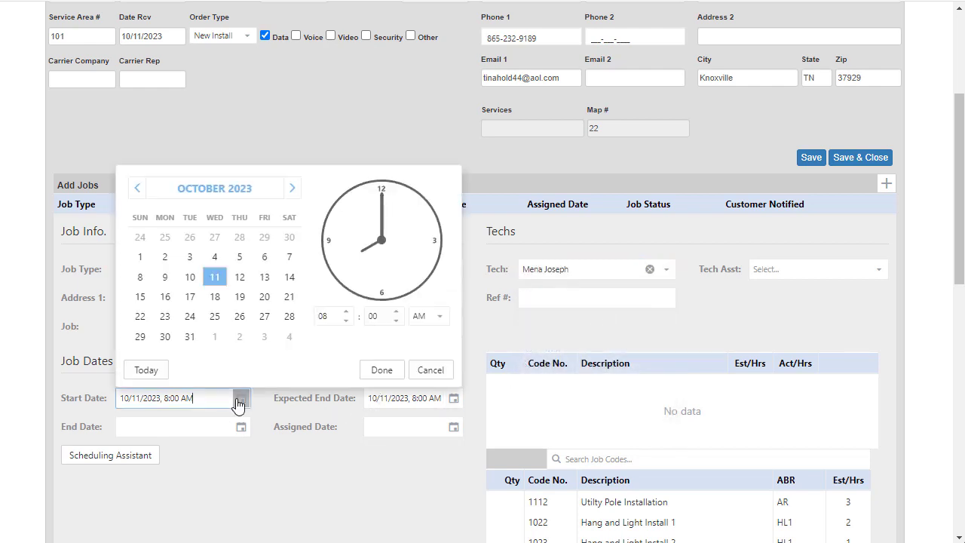
pyautogui.click(378, 371)
pyautogui.click(453, 427)
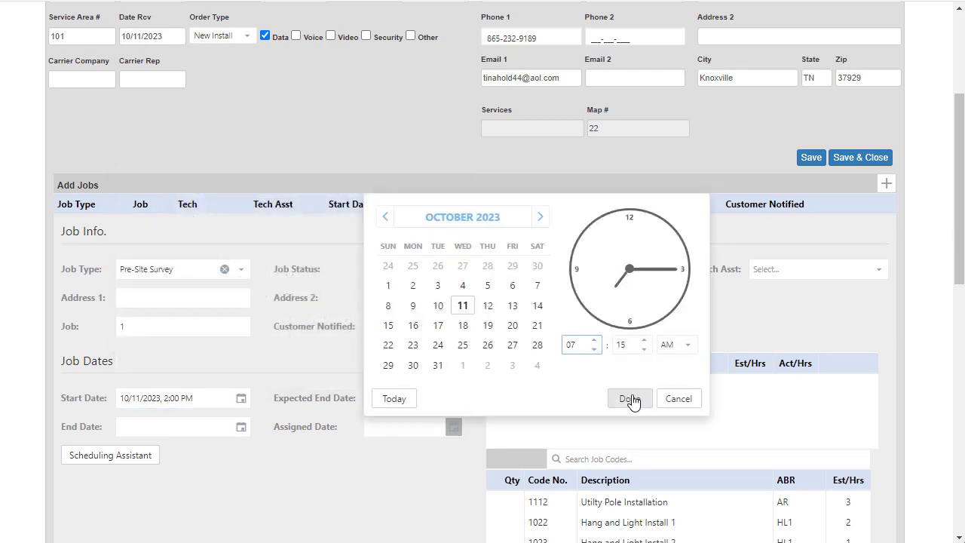
pyautogui.click(626, 400)
# Step: Search the job codes for "pre", add code 2010 Pre-site Survey with quantity 1, and save the job
pyautogui.click(598, 459)
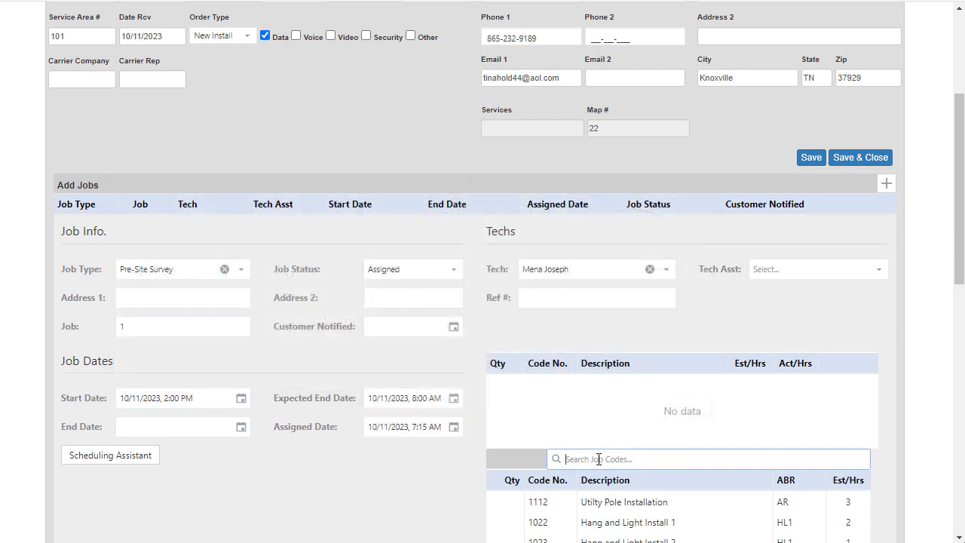
pyautogui.write('pre')
pyautogui.scroll(-2, 694, 466)
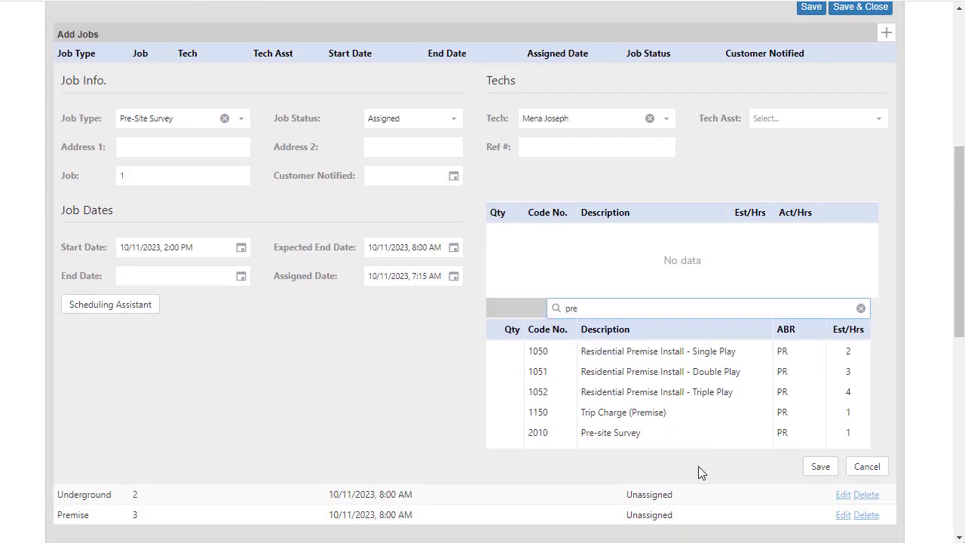
pyautogui.click(497, 434)
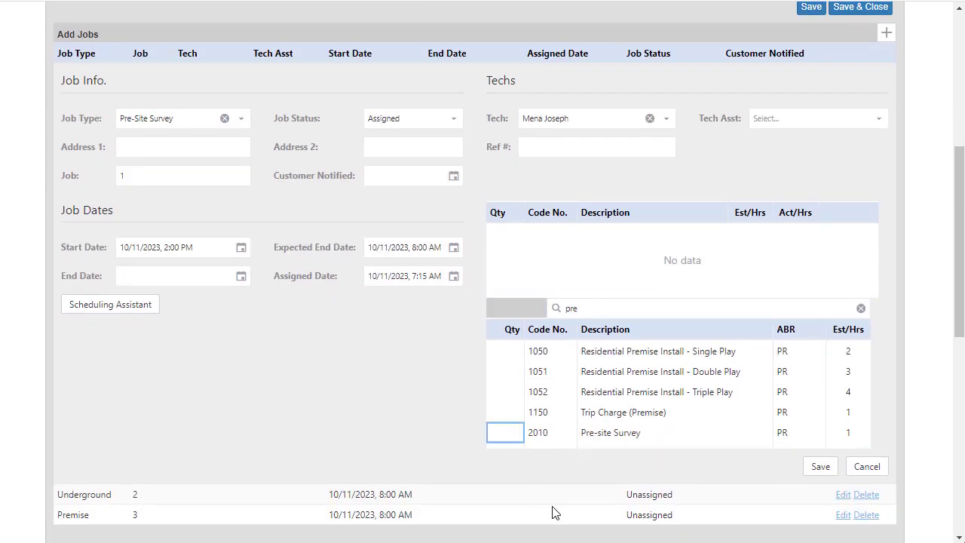
pyautogui.write('1')
pyautogui.press('Return')
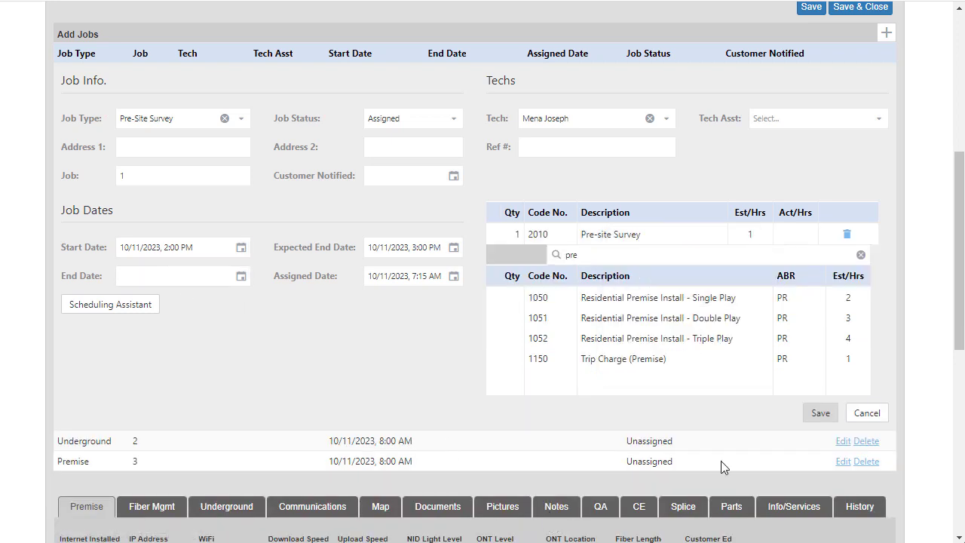
pyautogui.click(820, 413)
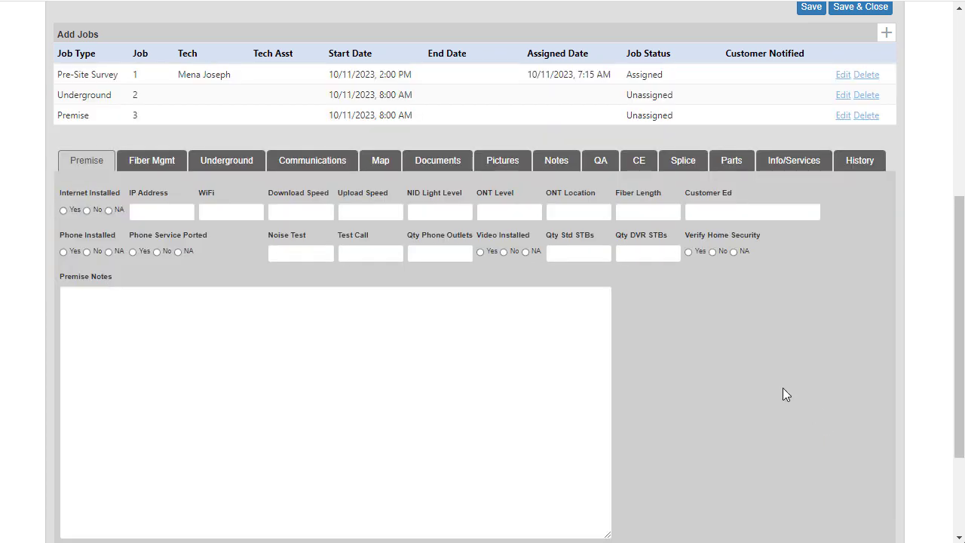
# Step: Edit the Underground job, setting its status to Assigned and choosing its technician
pyautogui.scroll(1, 811, 401)
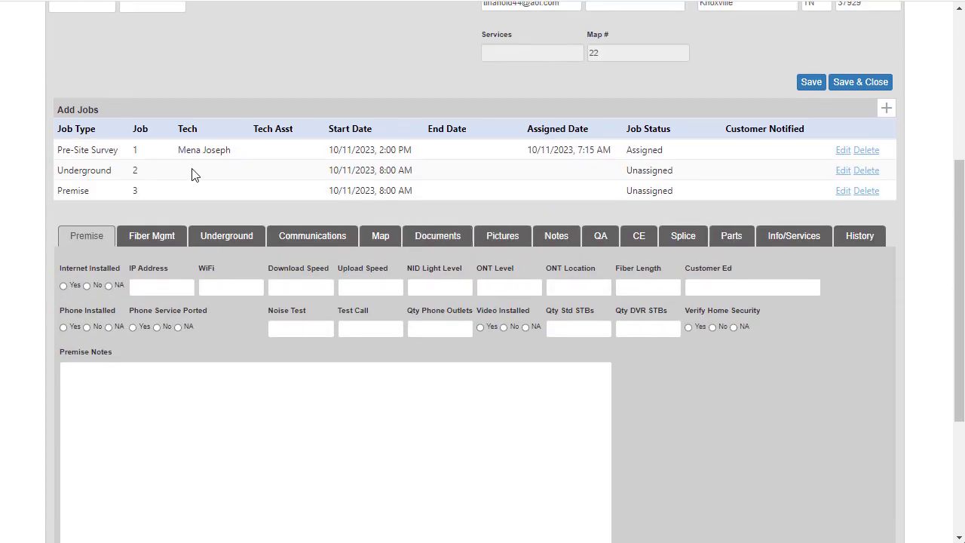
pyautogui.click(842, 170)
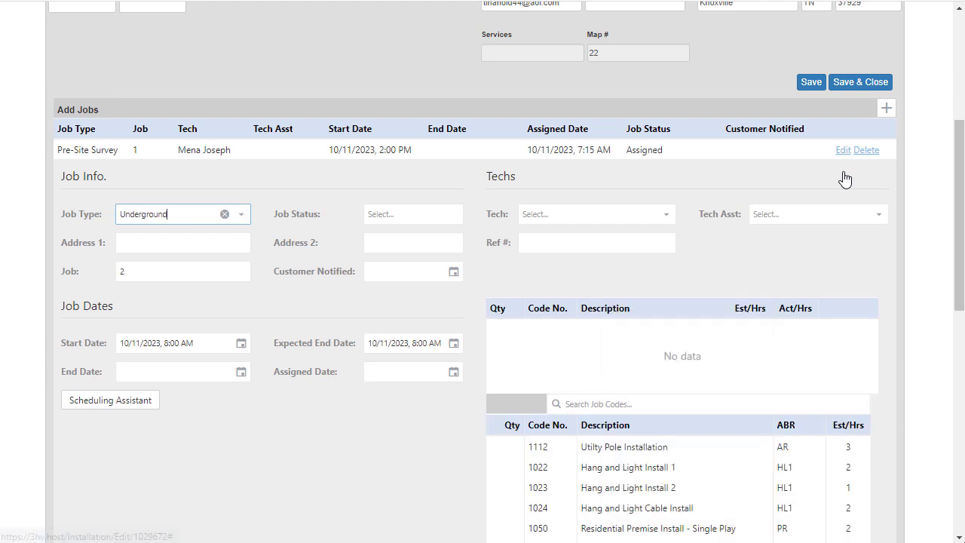
pyautogui.click(455, 219)
pyautogui.click(401, 267)
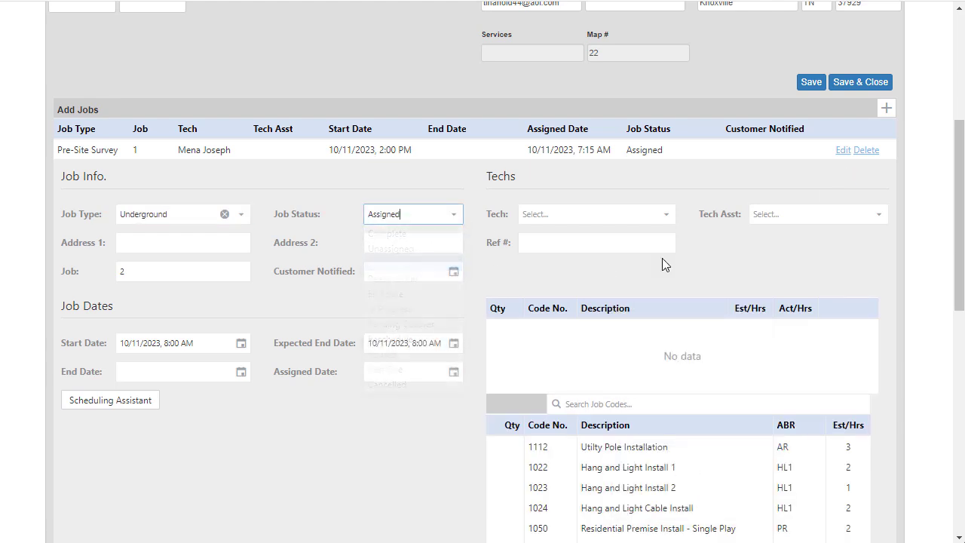
pyautogui.click(667, 214)
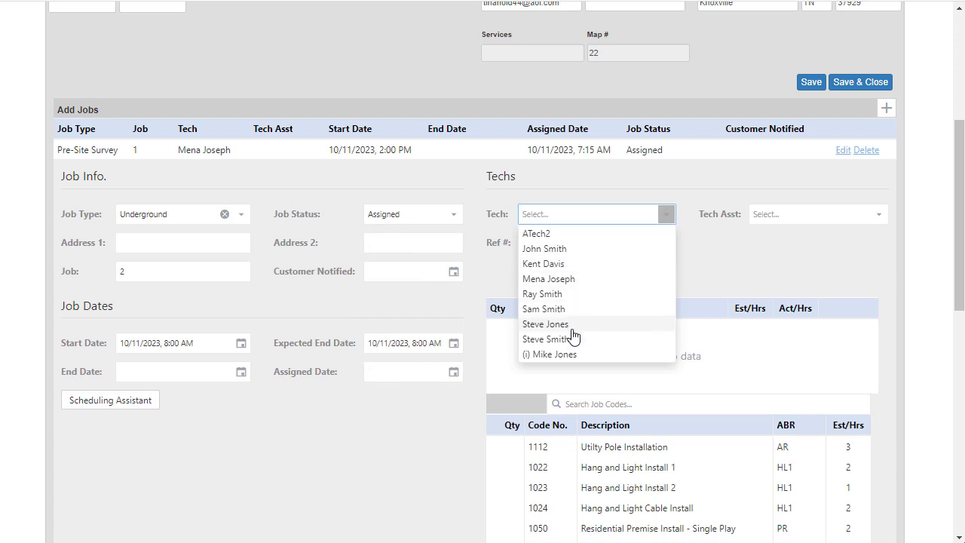
pyautogui.click(566, 265)
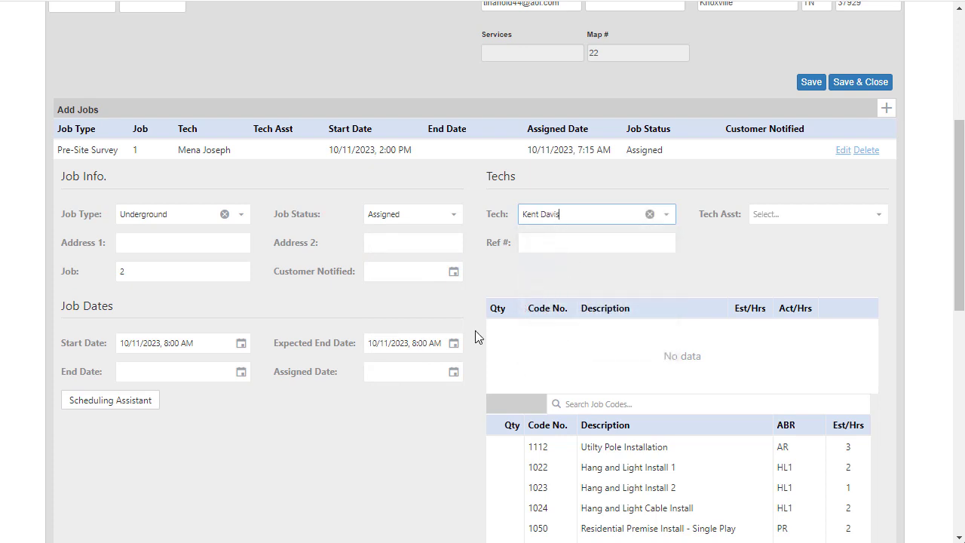
# Step: Set the Underground job's start to 10/11/2023, 4:00 PM and add code 1060 Underground Install 1 with quantity 1, searching for "UG"
pyautogui.click(241, 343)
pyautogui.click(400, 317)
pyautogui.click(603, 400)
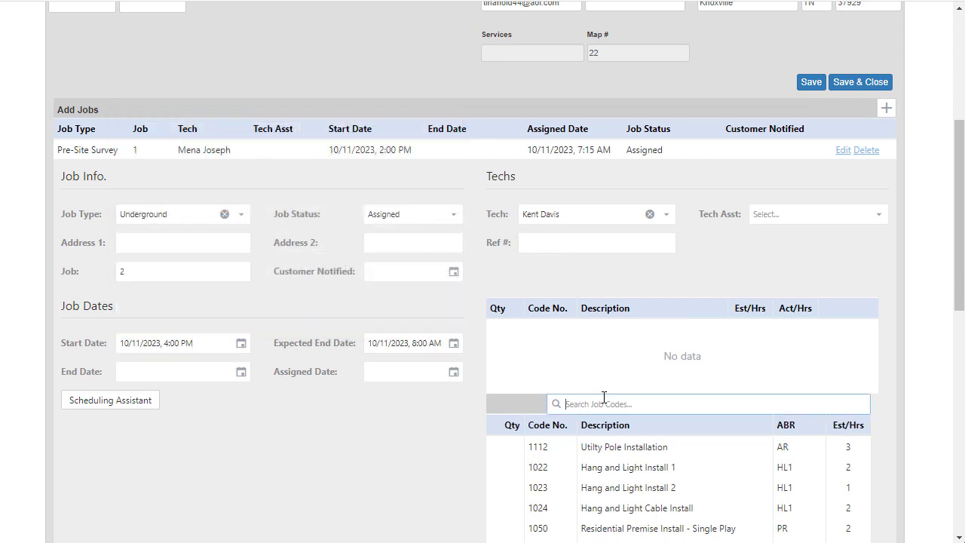
pyautogui.write('UG')
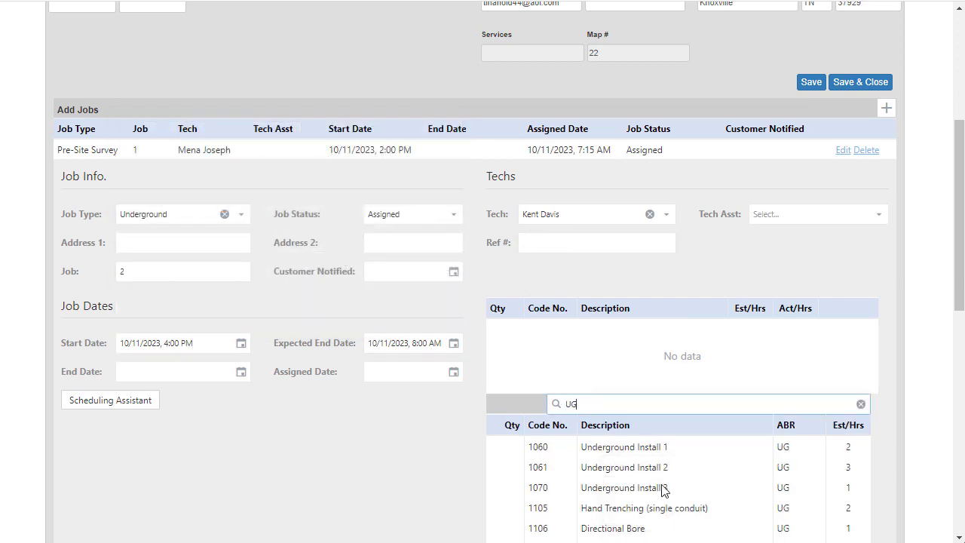
pyautogui.click(503, 449)
pyautogui.write('1')
pyautogui.press('Return')
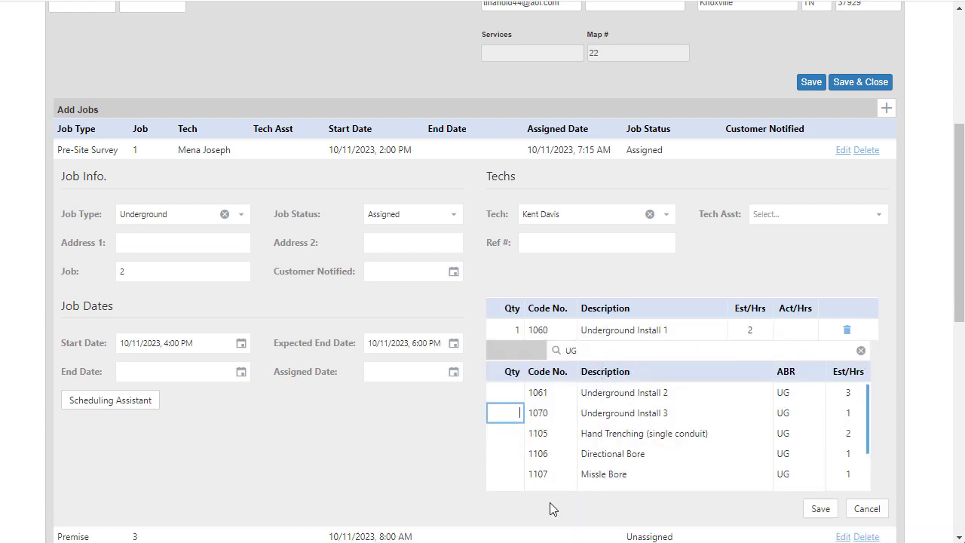
# Step: Set the Underground job's assigned date to 10/11/2023, 11:16 AM and save the job
pyautogui.click(453, 372)
pyautogui.click(628, 340)
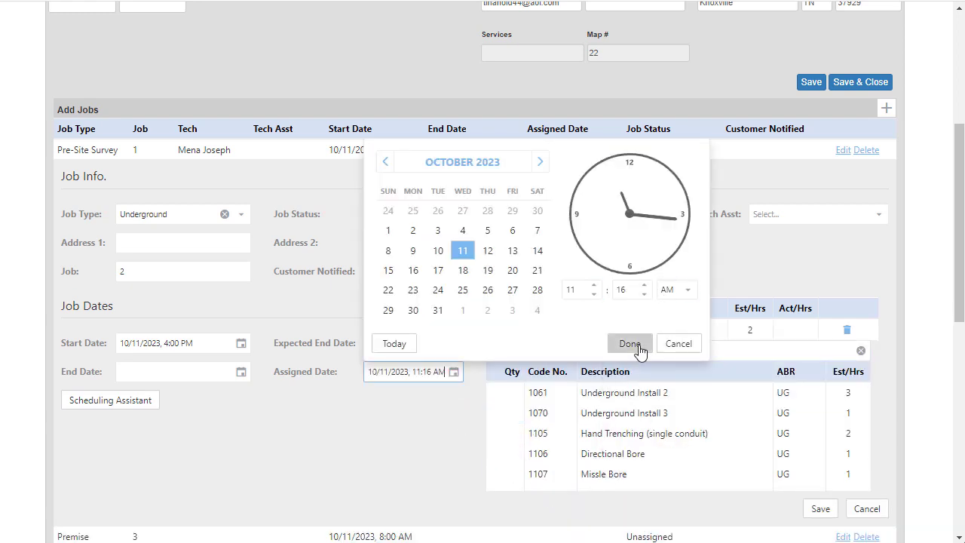
pyautogui.click(820, 508)
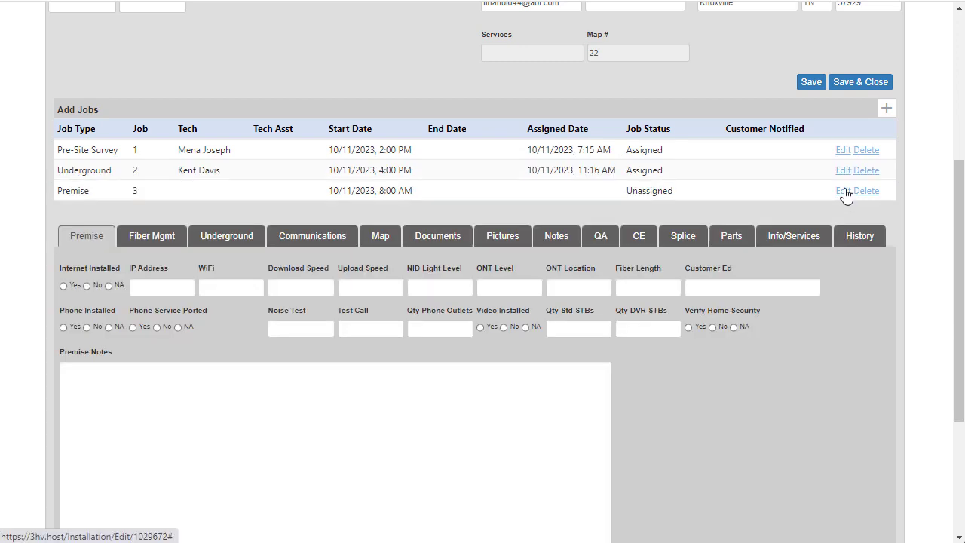
# Step: Edit the Premise job, setting its status to Assigned and choosing its technician
pyautogui.click(844, 191)
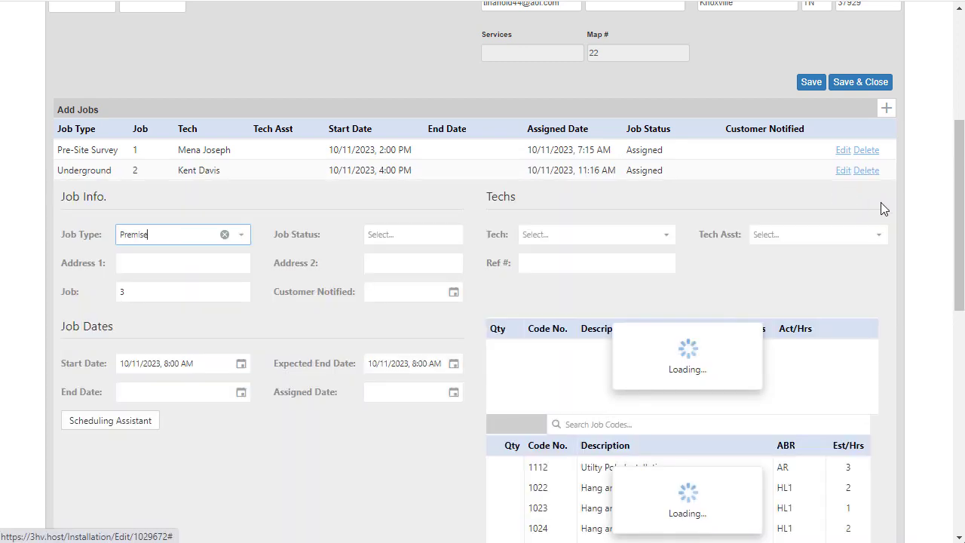
pyautogui.click(452, 235)
pyautogui.click(412, 282)
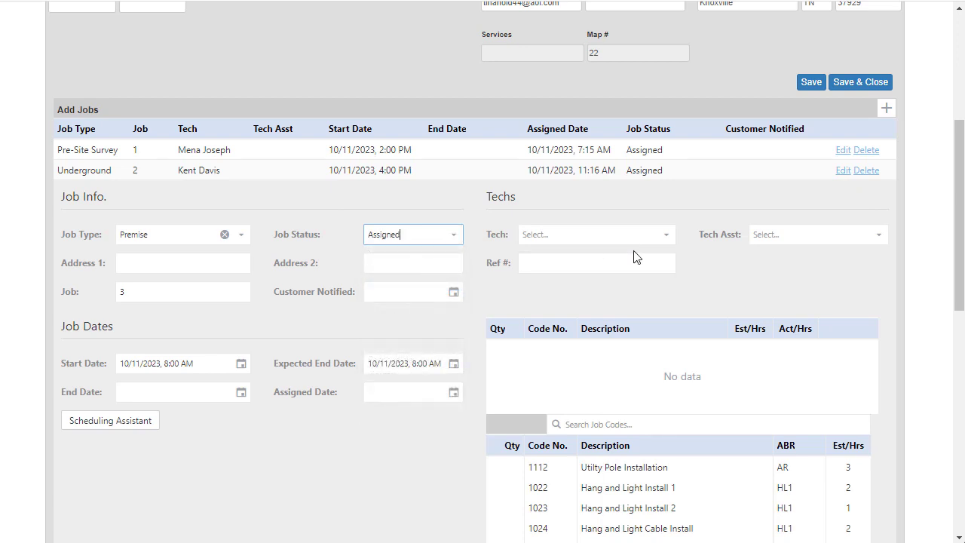
pyautogui.click(666, 237)
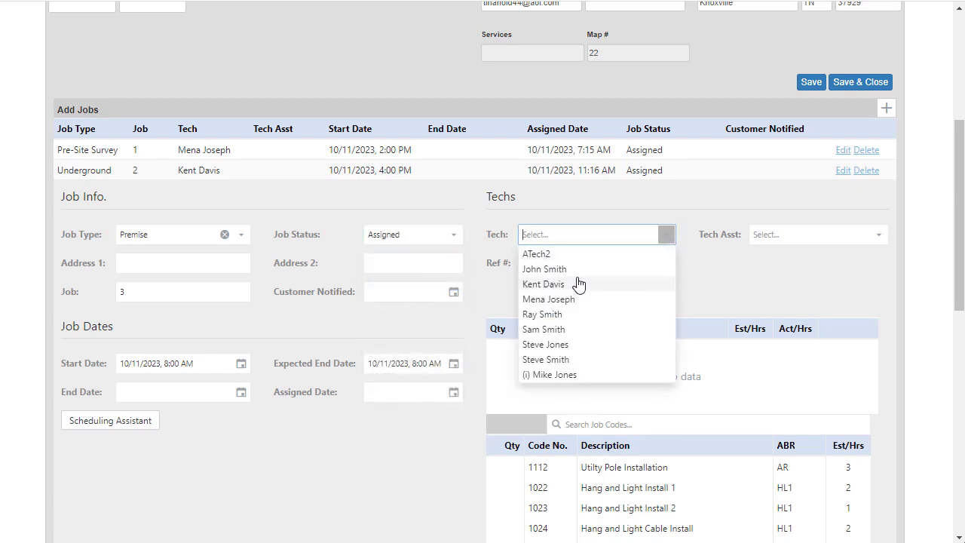
pyautogui.click(570, 345)
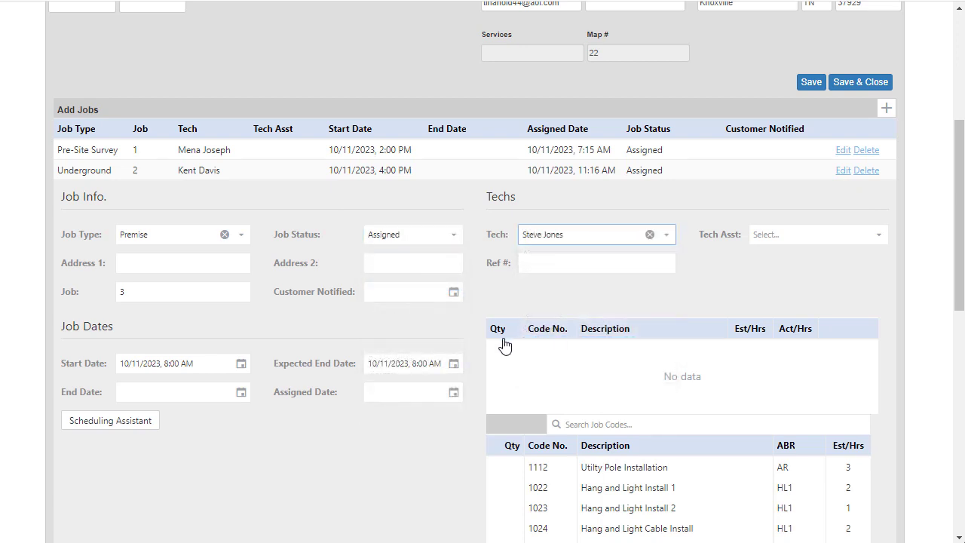
# Step: Set the Premise job's start to 10/11/2023, 5:00 PM and add code 1050 Residential Premise Install - Single Play with quantity 1, searching for "PR"
pyautogui.click(241, 364)
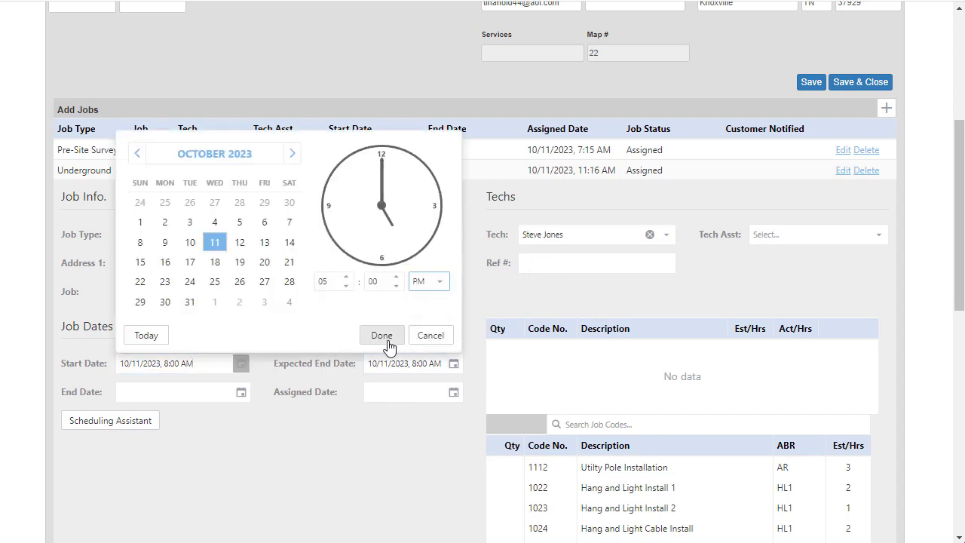
pyautogui.click(382, 335)
pyautogui.click(594, 424)
pyautogui.write('PR')
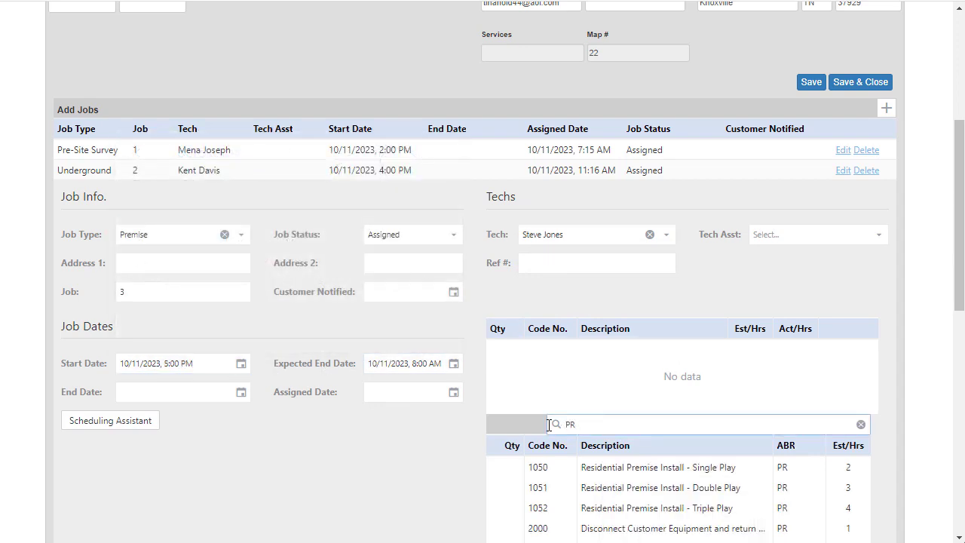
pyautogui.click(507, 465)
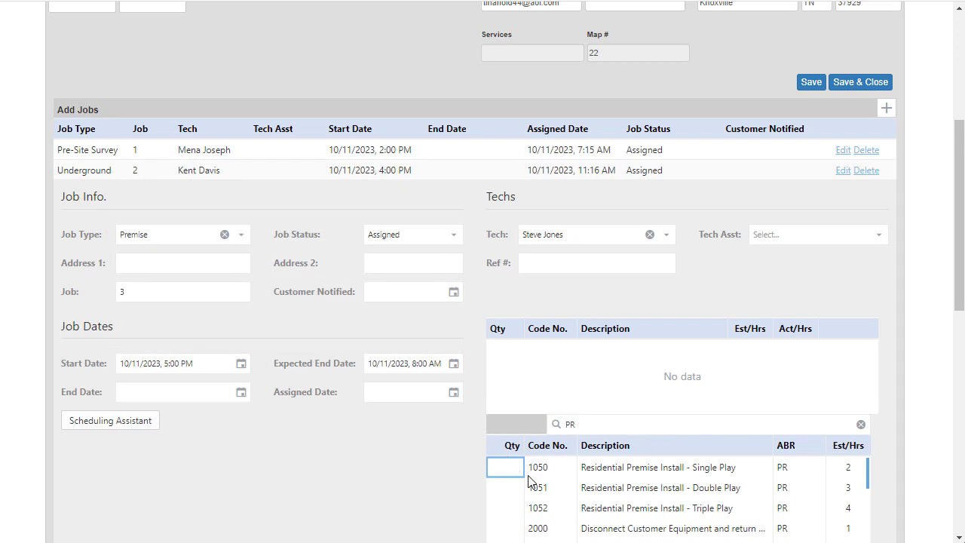
pyautogui.write('1')
pyautogui.press('Return')
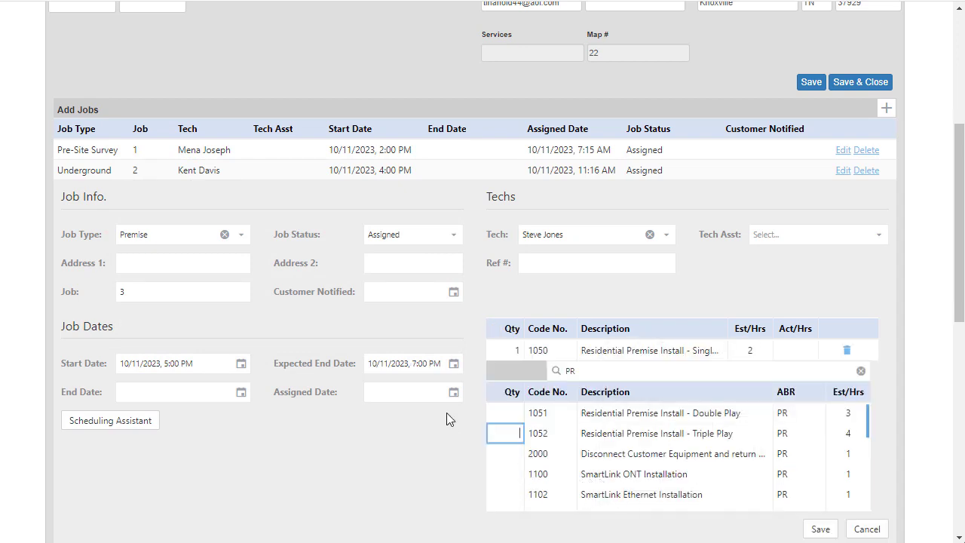
# Step: Set the Premise job's assigned date to 10/11/2023, 3:16 PM and save the job
pyautogui.click(453, 392)
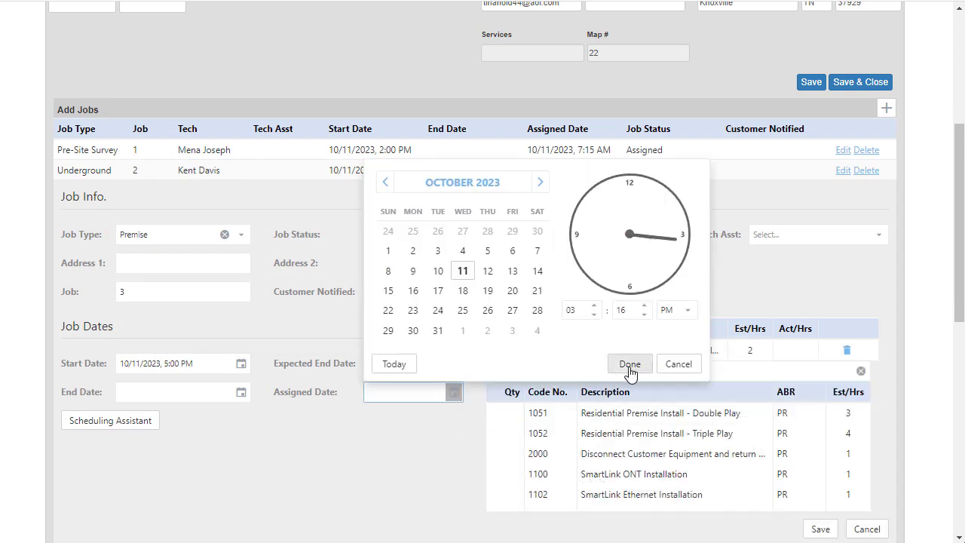
pyautogui.click(630, 365)
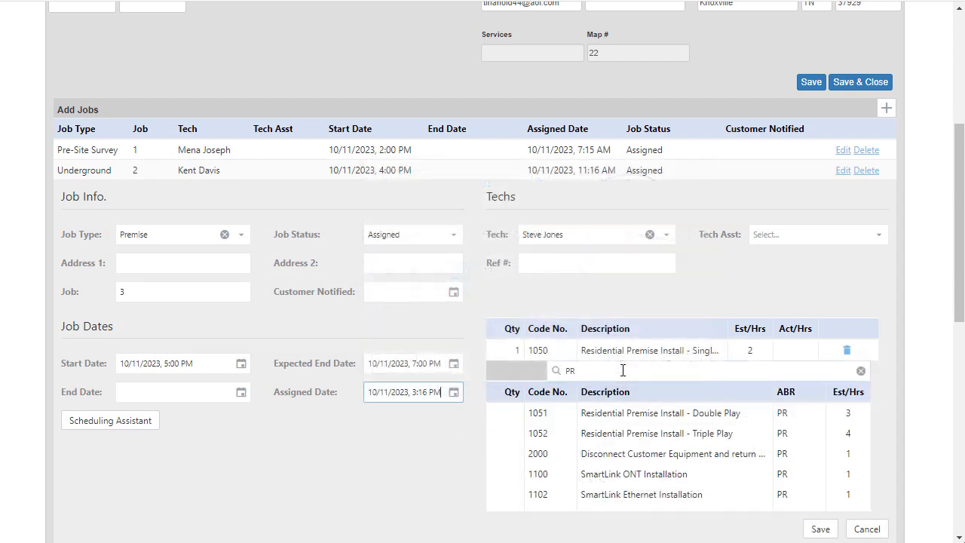
pyautogui.click(820, 528)
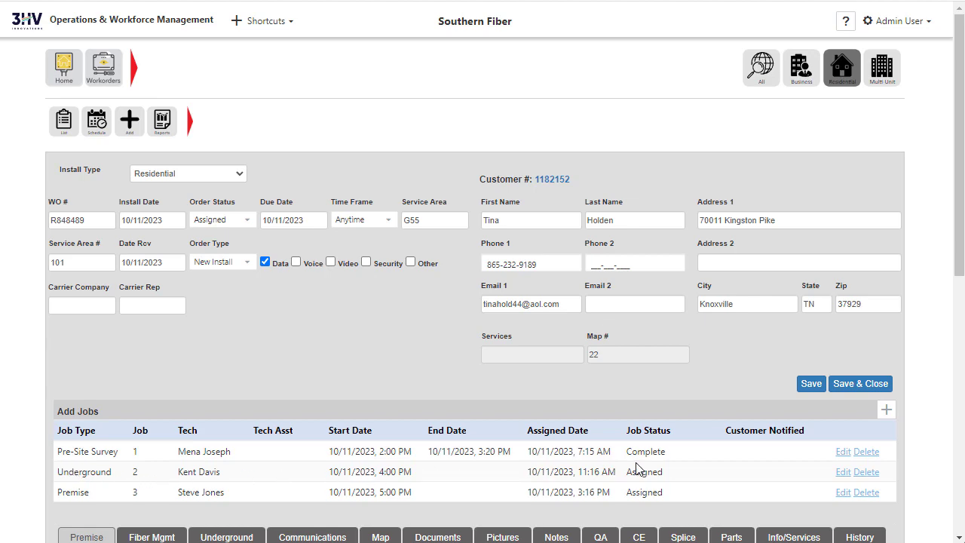
# Step: Edit the Underground job, setting its status to Complete and the actual hours of code 1060 to 2
pyautogui.click(845, 471)
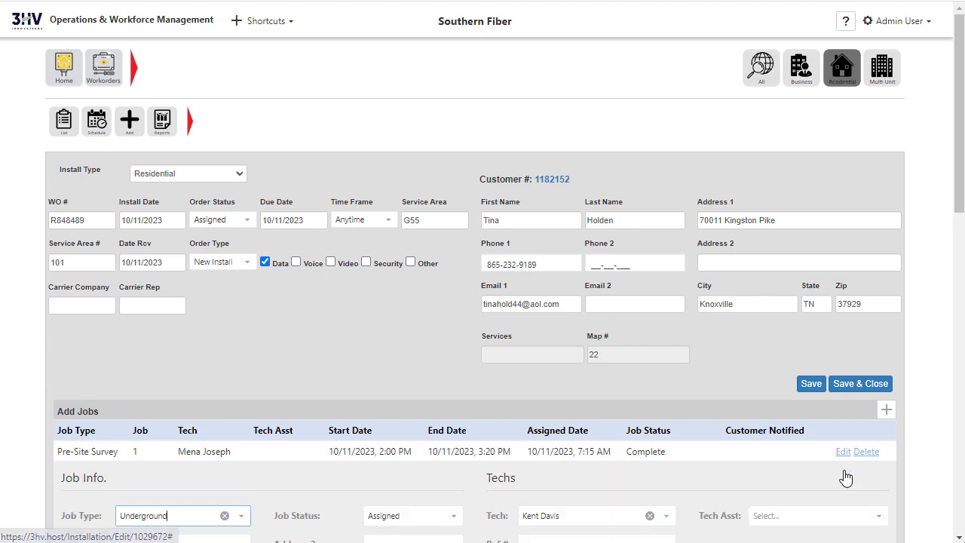
pyautogui.scroll(-5, 799, 453)
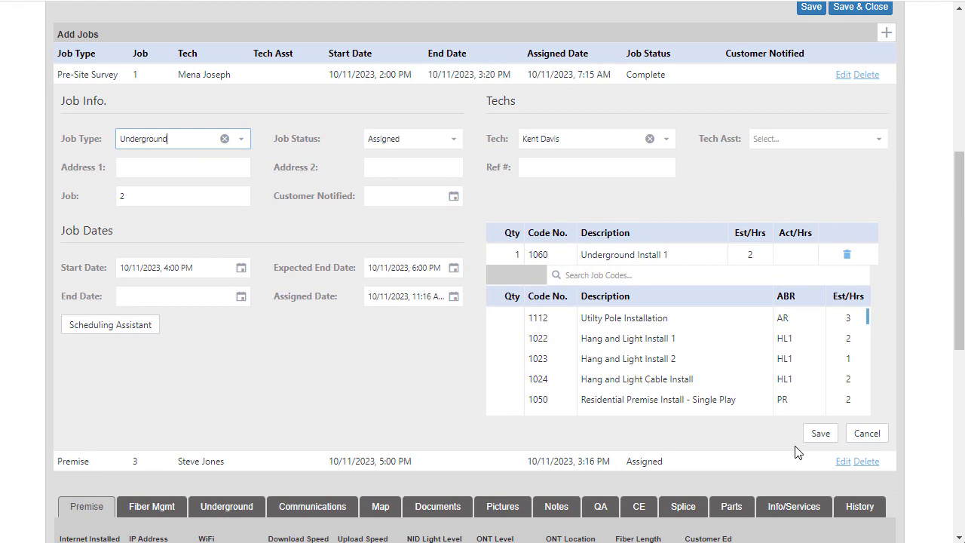
pyautogui.click(453, 138)
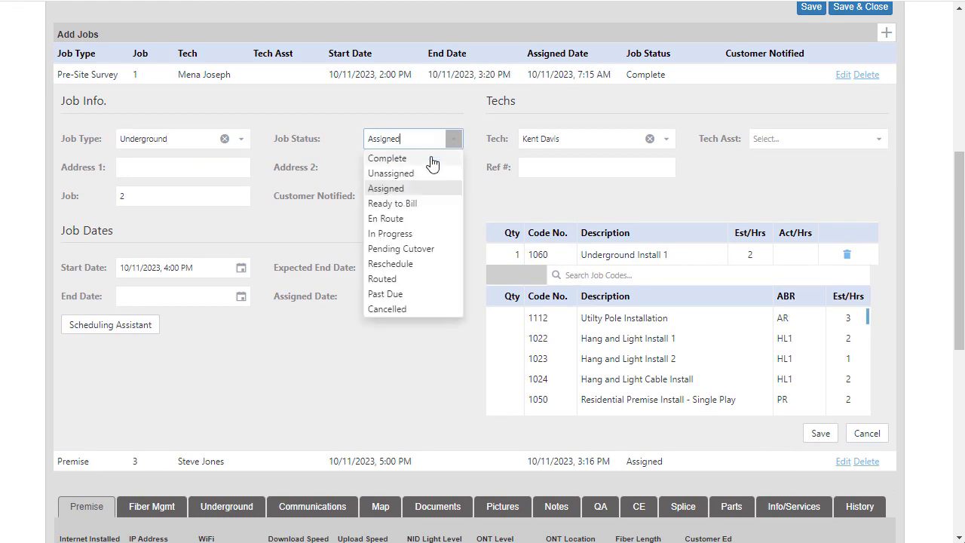
pyautogui.click(386, 157)
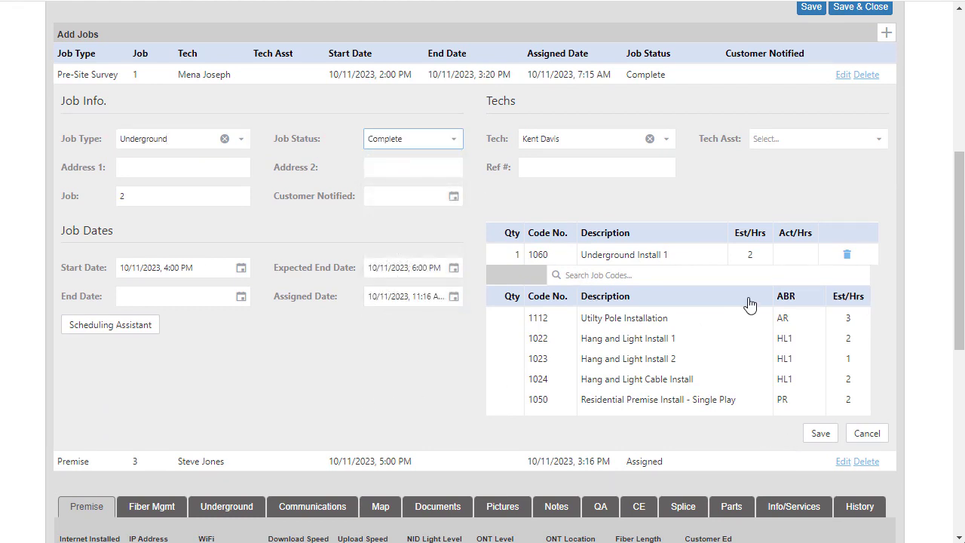
pyautogui.click(804, 254)
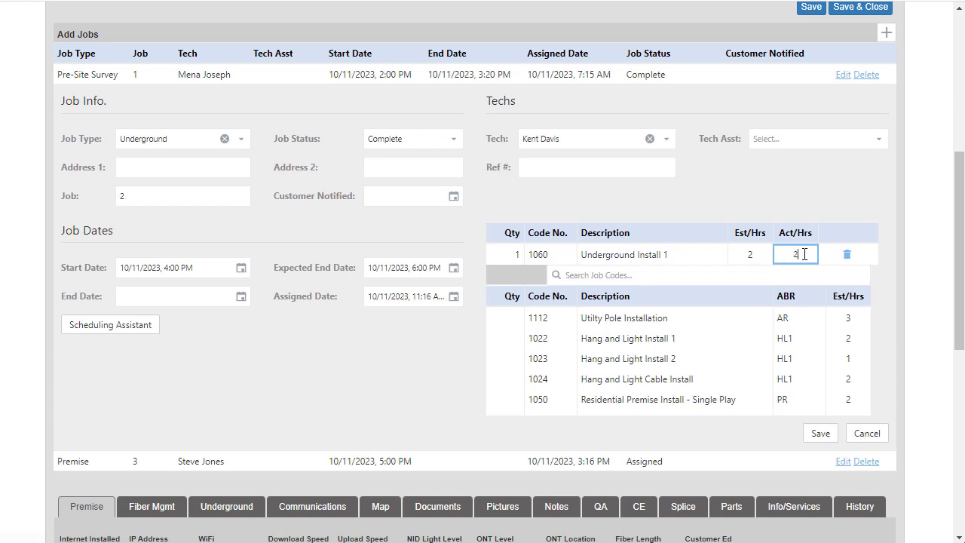
pyautogui.press('Tab')
# Step: Set the Underground job's end date to 10/11/2023, 3:21 PM and save the job
pyautogui.click(241, 296)
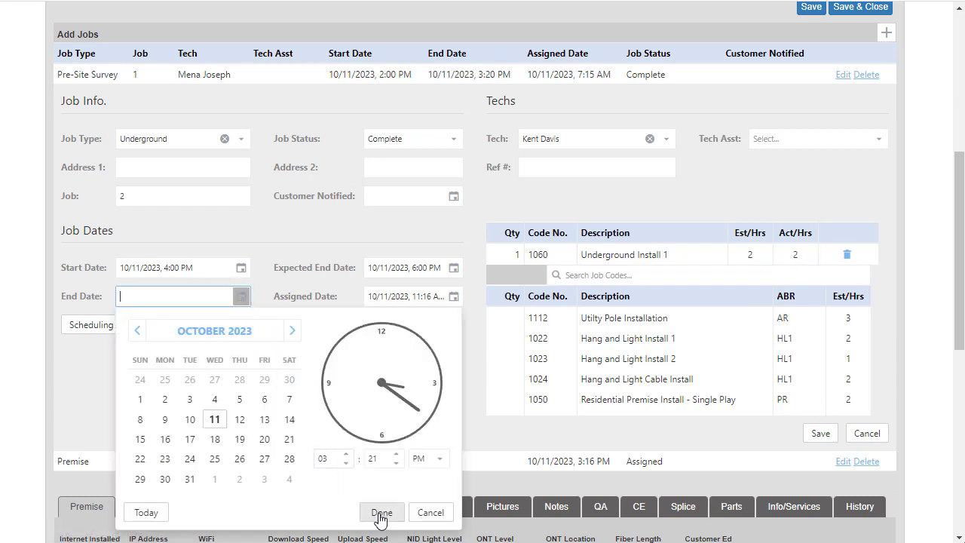
pyautogui.click(379, 512)
pyautogui.click(819, 434)
# Step: In the work order's Underground details, set the clear date to 10/11/2023 and the clear time to 04:00pm
pyautogui.click(208, 158)
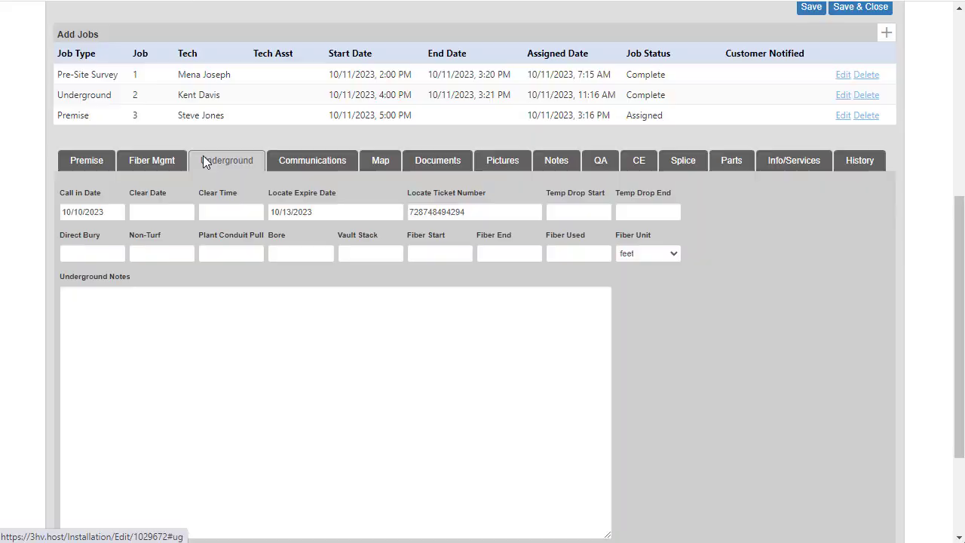
pyautogui.click(171, 214)
pyautogui.click(218, 302)
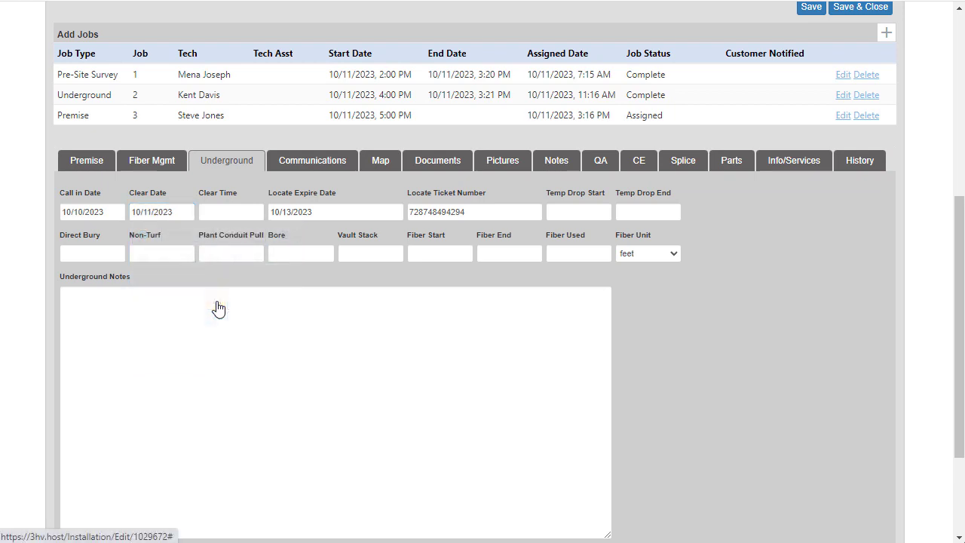
pyautogui.click(231, 211)
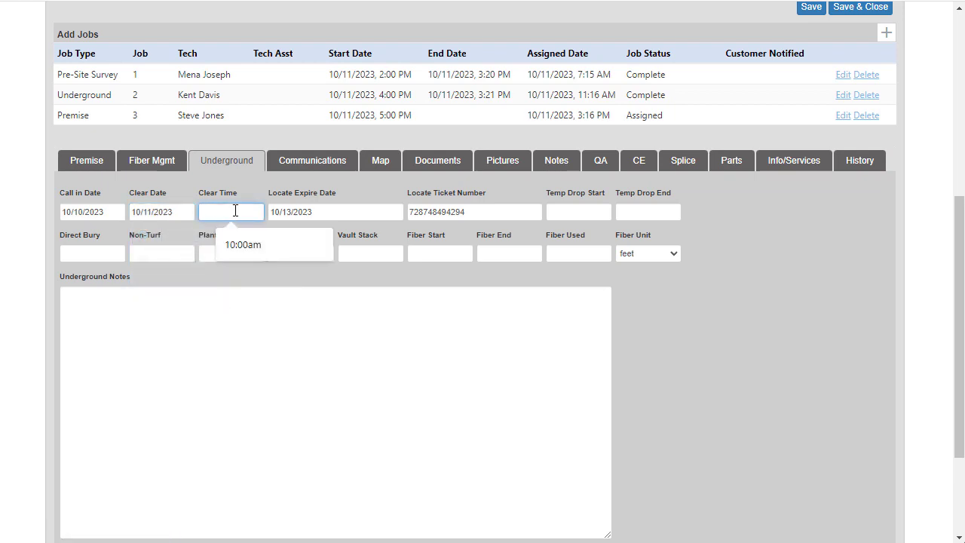
pyautogui.write('04:00pm')
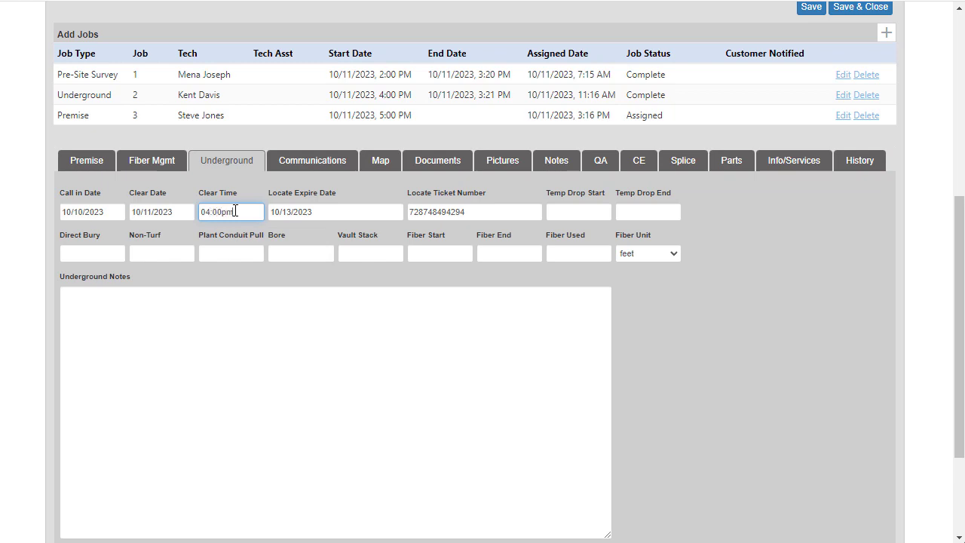
pyautogui.press('Tab')
pyautogui.click(482, 419)
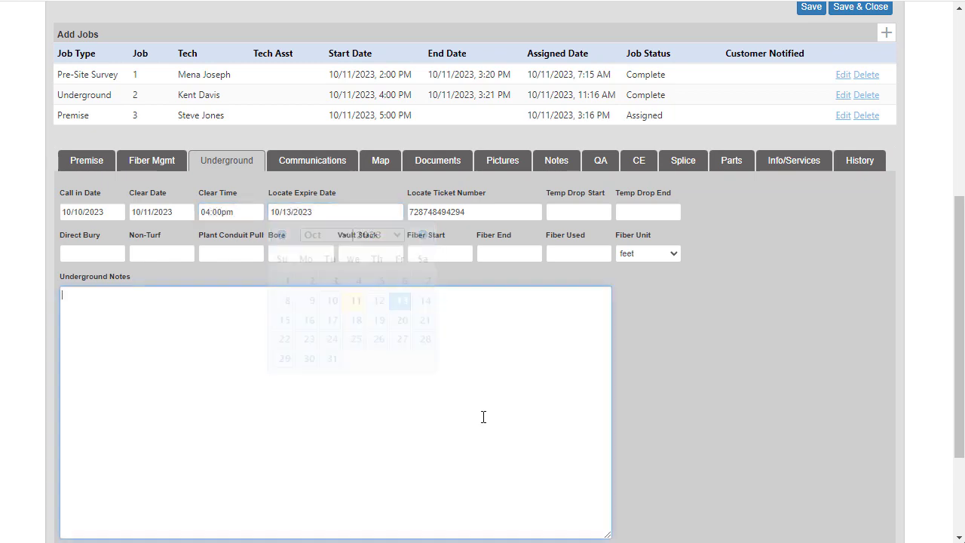
# Step: Set the temp drop start date to 10/11/2023 in the Underground details and save the work order
pyautogui.click(572, 210)
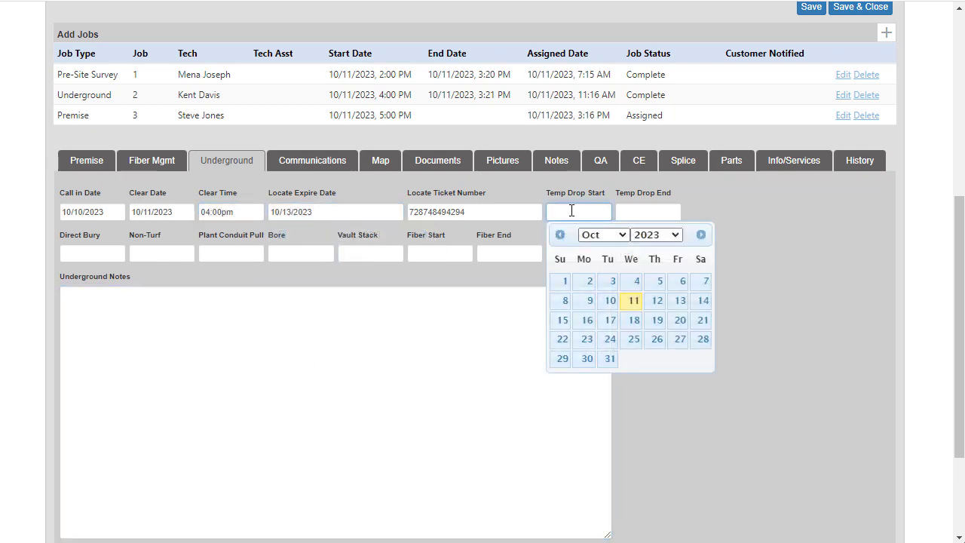
pyautogui.click(634, 305)
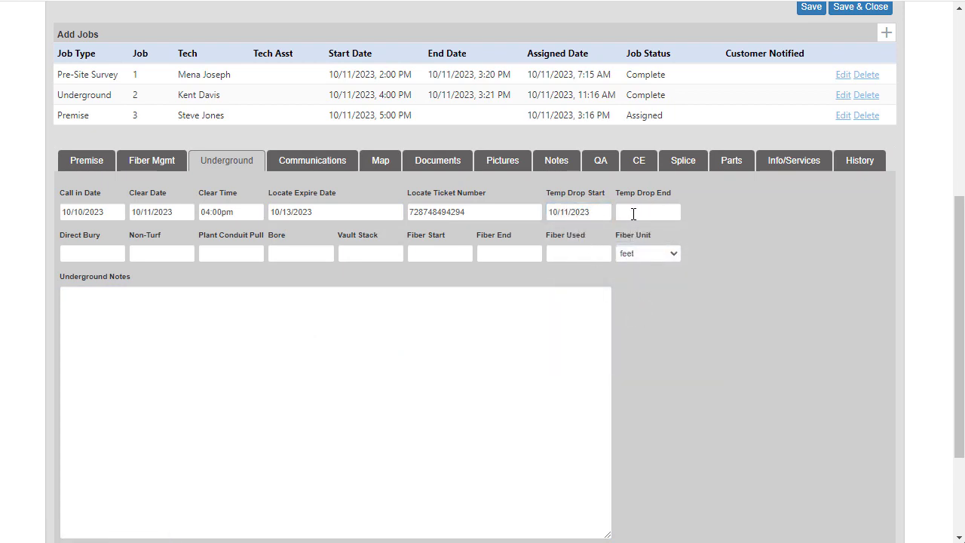
pyautogui.scroll(-2, 660, 304)
pyautogui.click(861, 412)
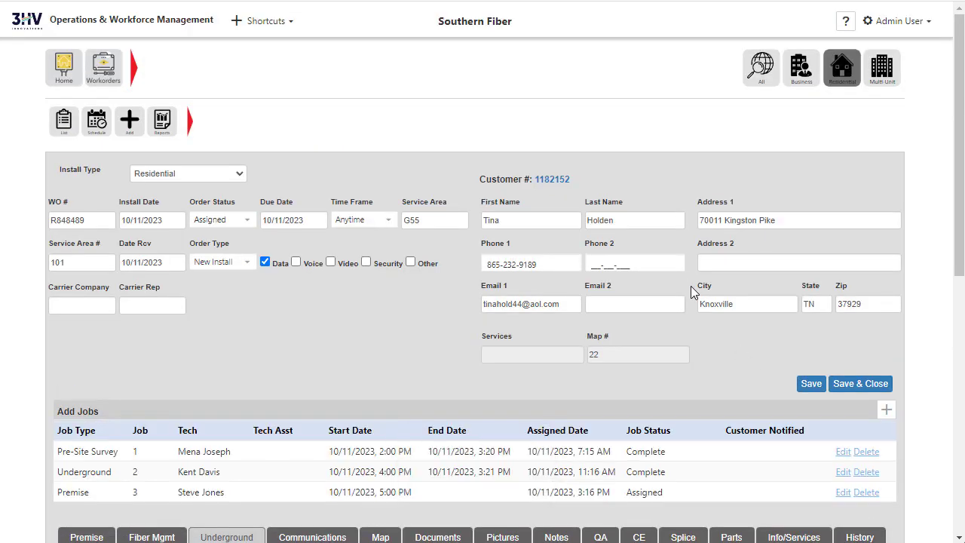
# Step: Review the 10/11/2023 pictures attached to the work order and its fiber management details
pyautogui.scroll(-4, 690, 285)
pyautogui.click(499, 239)
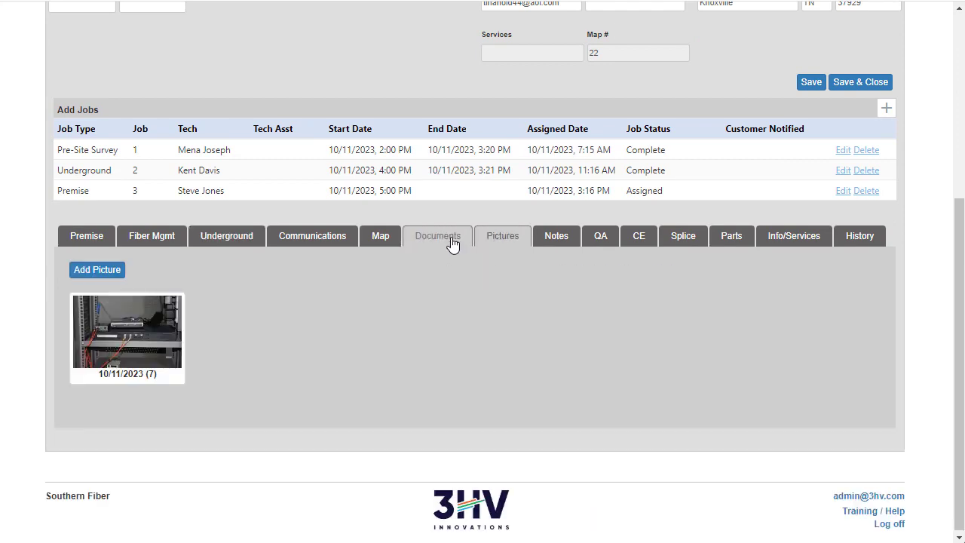
pyautogui.click(154, 343)
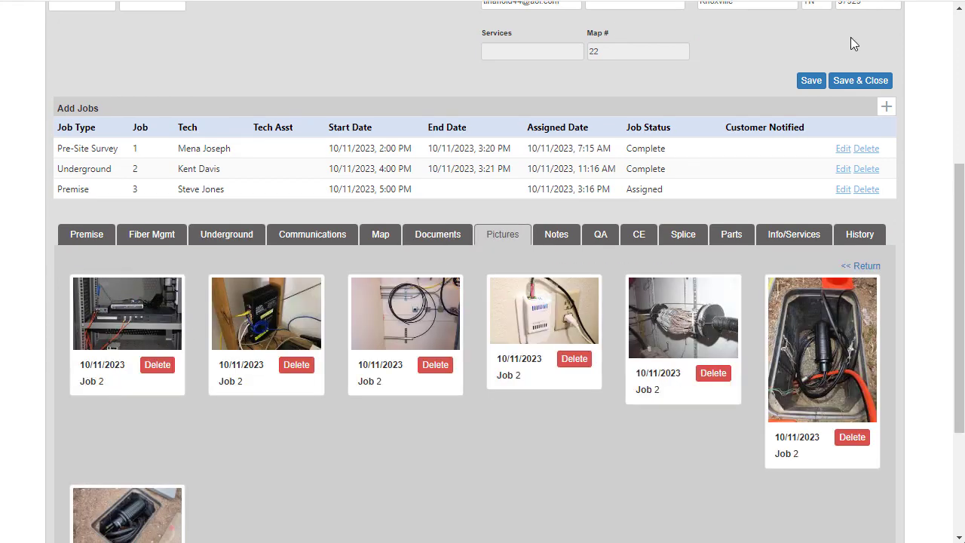
pyautogui.scroll(-1, 473, 334)
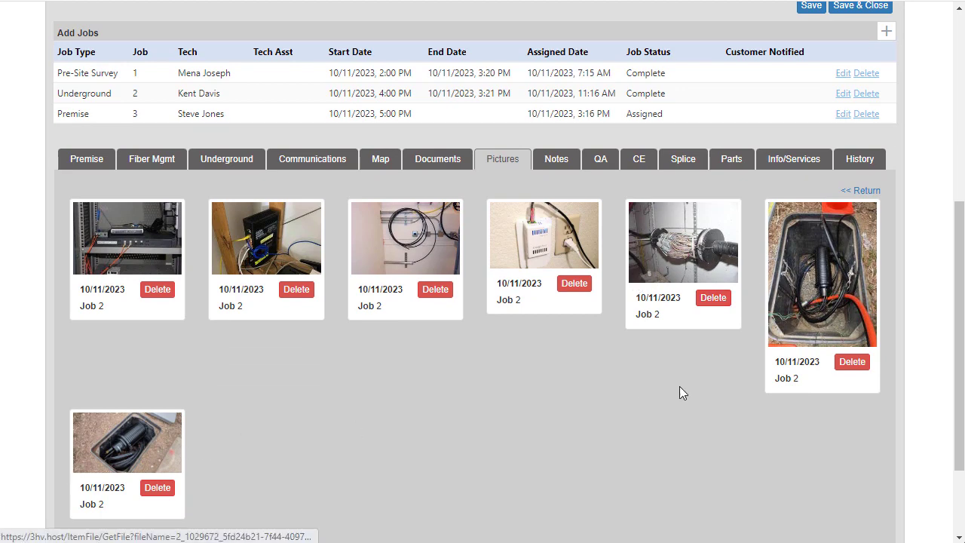
pyautogui.click(156, 162)
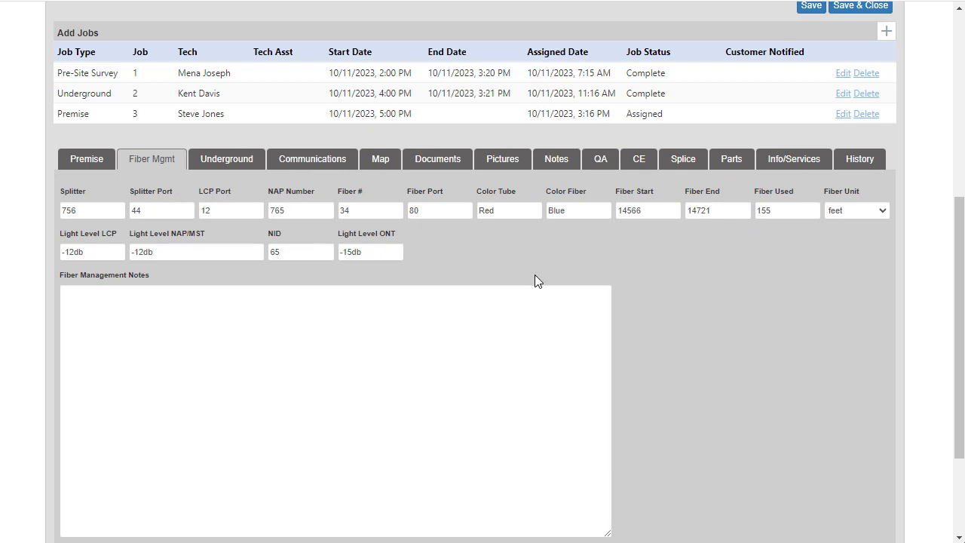
# Step: Edit the Premise job, setting its status to Complete and the actual hours of code 1050 to 1.5
pyautogui.scroll(1, 535, 279)
pyautogui.scroll(4, 538, 281)
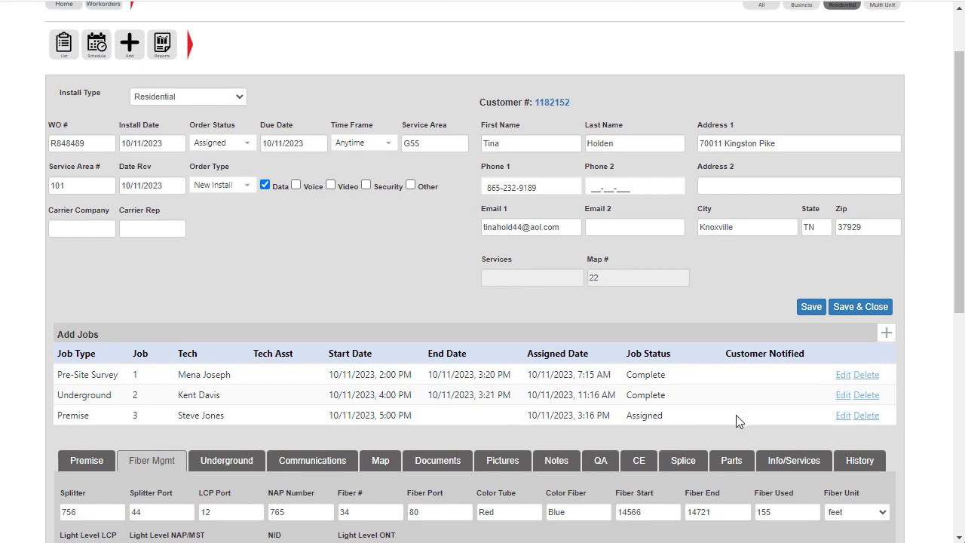
pyautogui.click(843, 415)
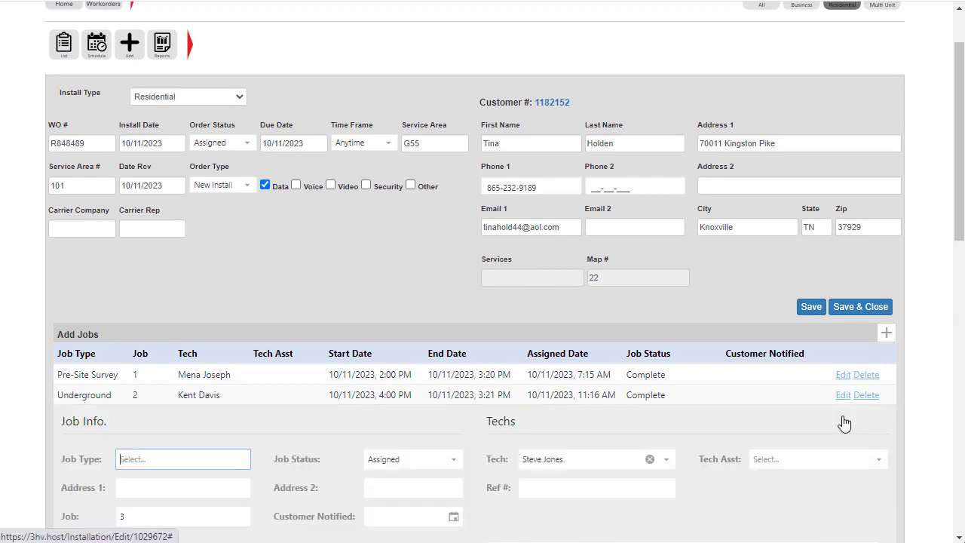
pyautogui.scroll(-2, 670, 359)
pyautogui.scroll(-2, 668, 359)
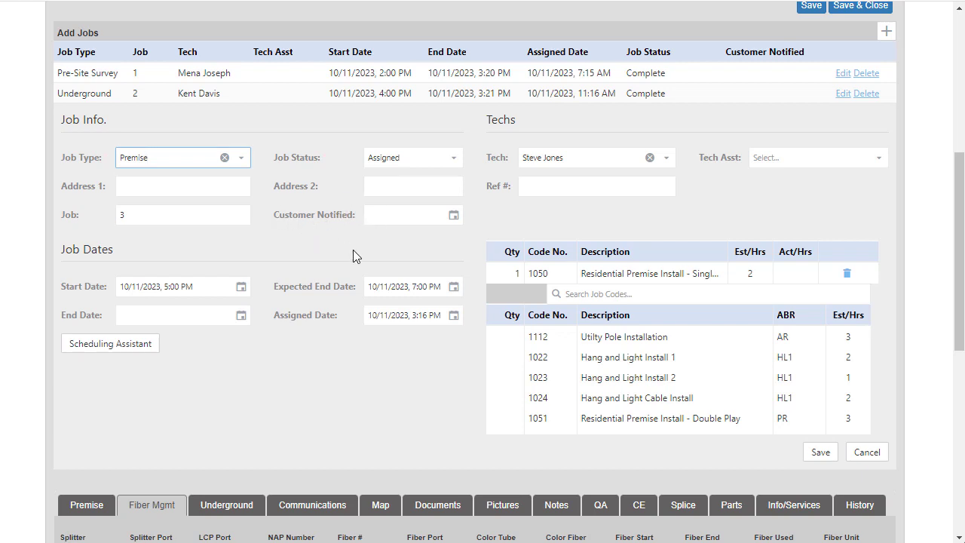
pyautogui.click(452, 160)
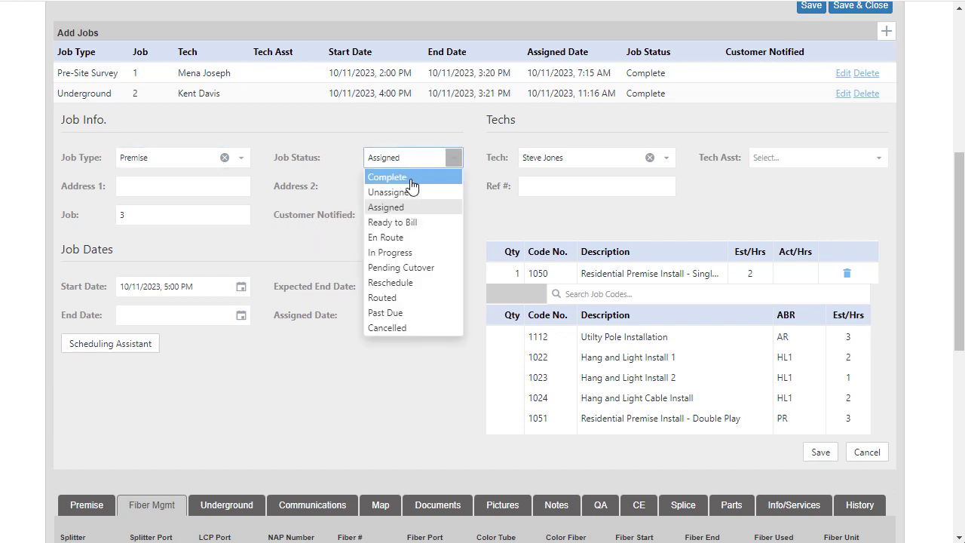
pyautogui.click(412, 181)
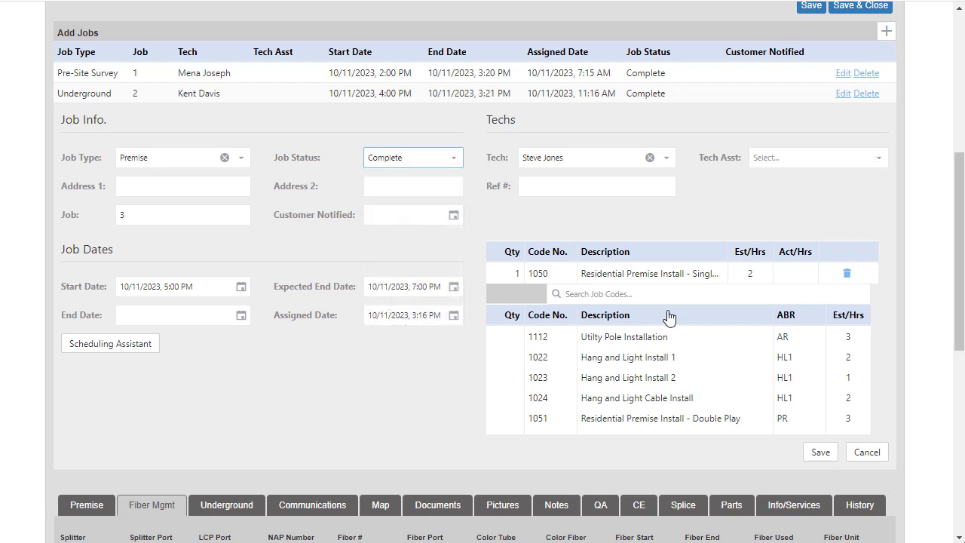
pyautogui.click(802, 278)
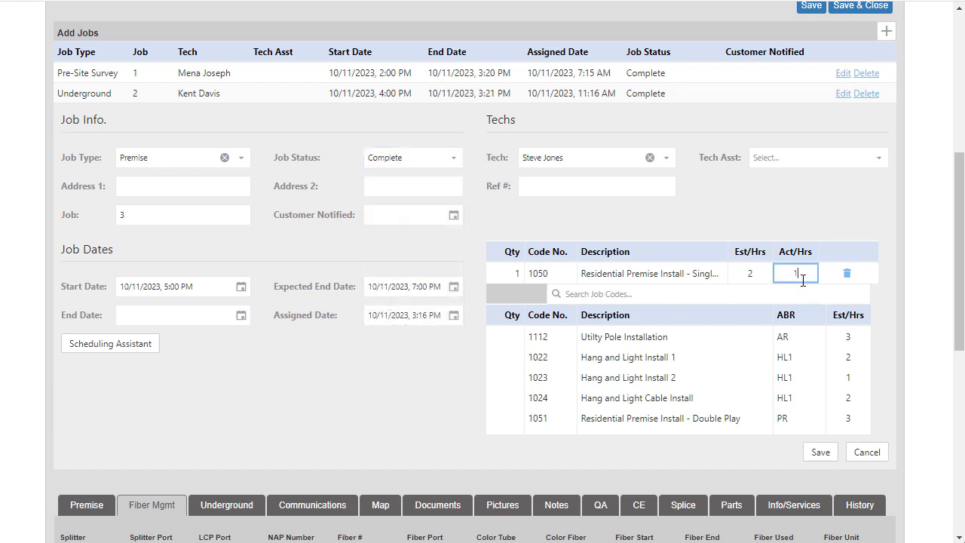
pyautogui.press('Return')
# Step: Set the Premise job's end date to 10/11/2023, 3:22 PM and save the job
pyautogui.click(241, 317)
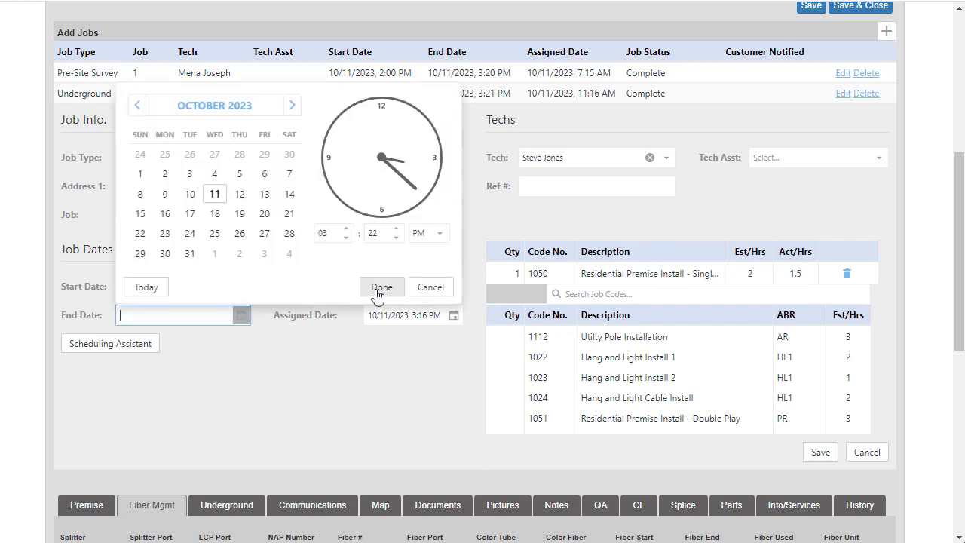
pyautogui.click(377, 285)
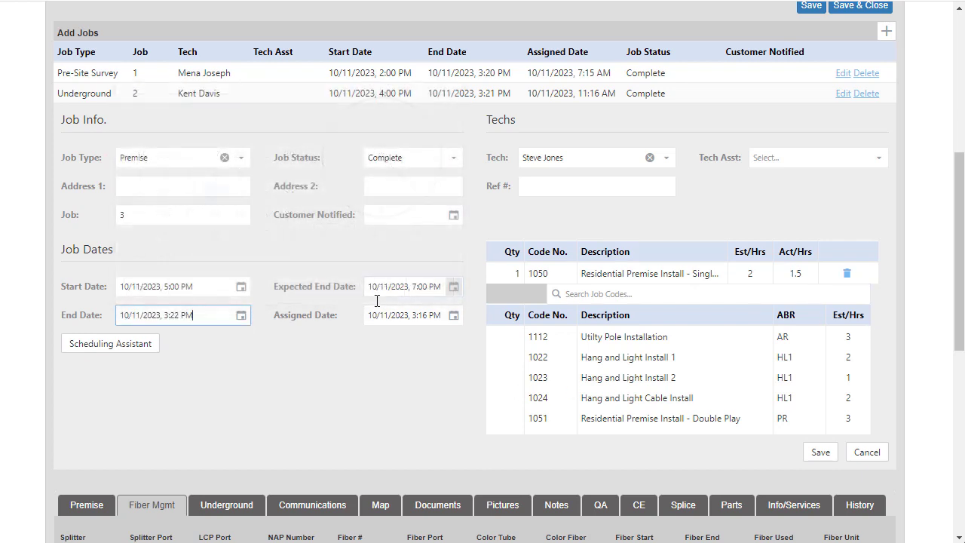
pyautogui.click(820, 452)
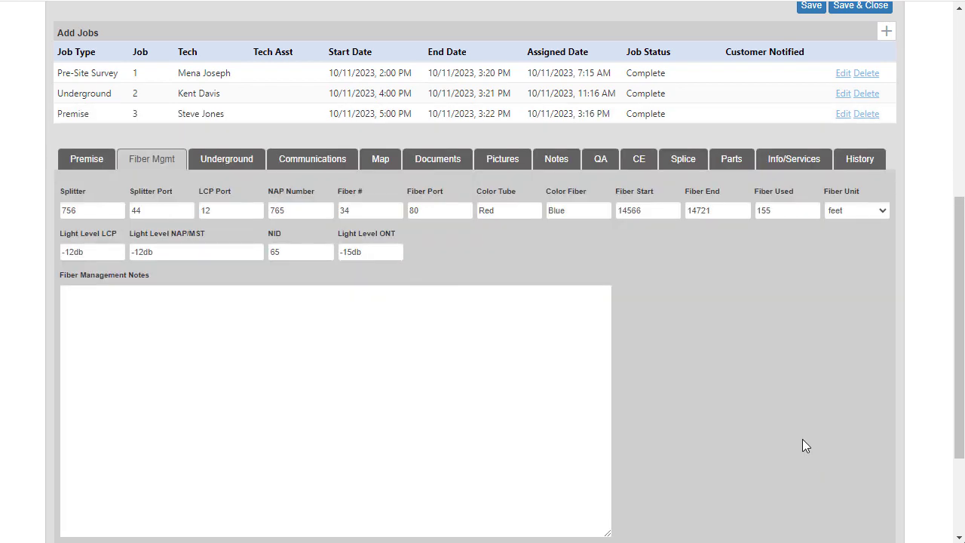
# Step: Check the work order's premise details and select 14 - 2019 Dodge Sprinter as the truck inventory for its parts
pyautogui.click(85, 162)
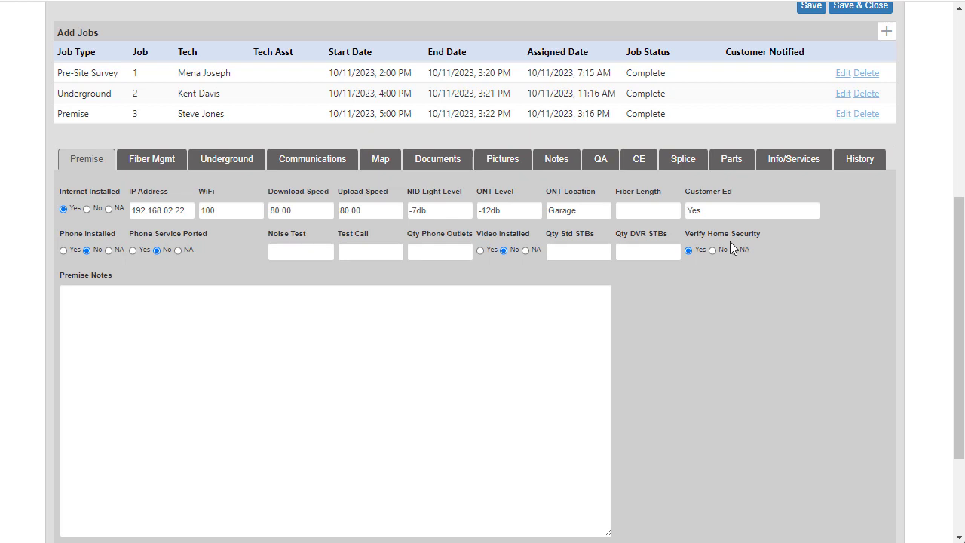
pyautogui.click(730, 159)
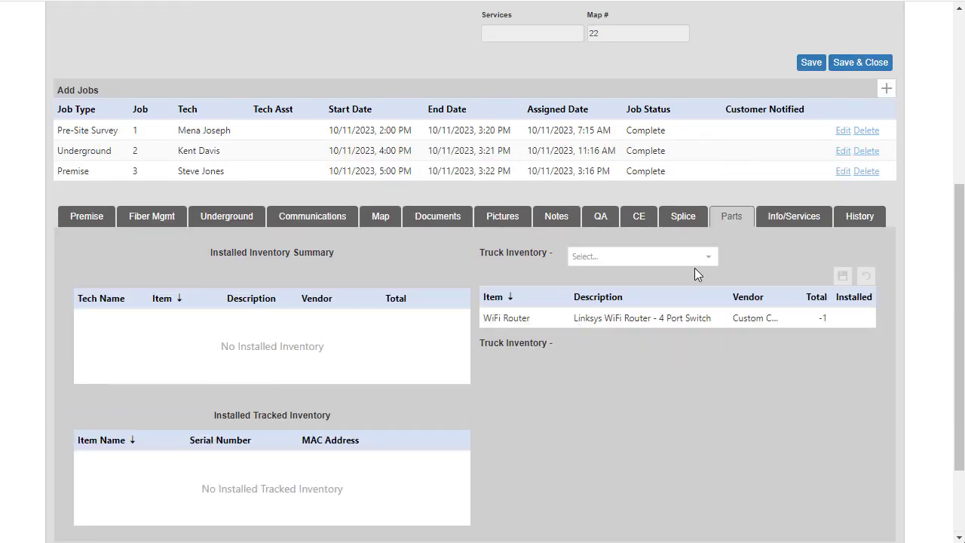
pyautogui.click(705, 258)
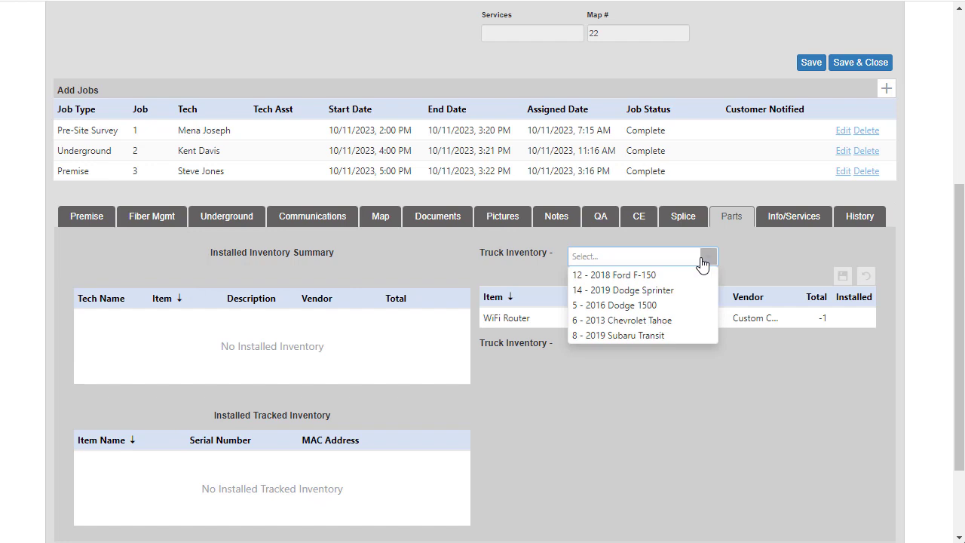
pyautogui.click(641, 291)
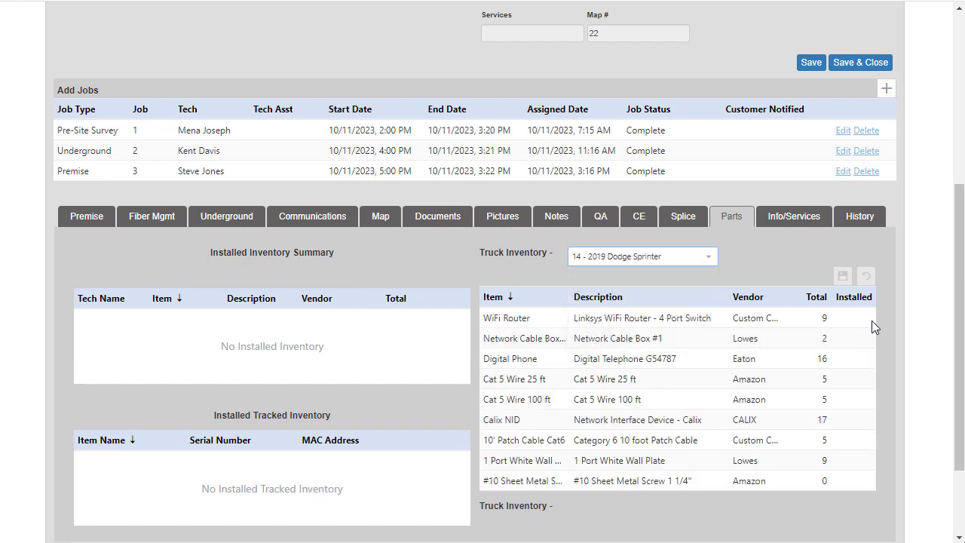
# Step: Record one WiFi Router, Cat 5 Wire 25 ft, Cat 5 Wire 100 ft and Calix NID as installed from the truck and save the quantities
pyautogui.click(856, 318)
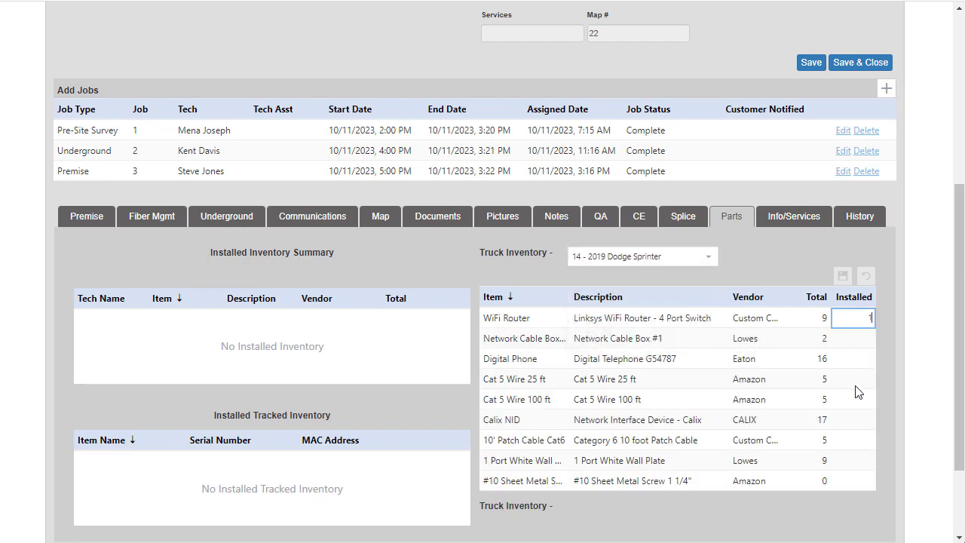
pyautogui.write('1')
pyautogui.press('Tab')
pyautogui.press('Tab')
pyautogui.press('Tab')
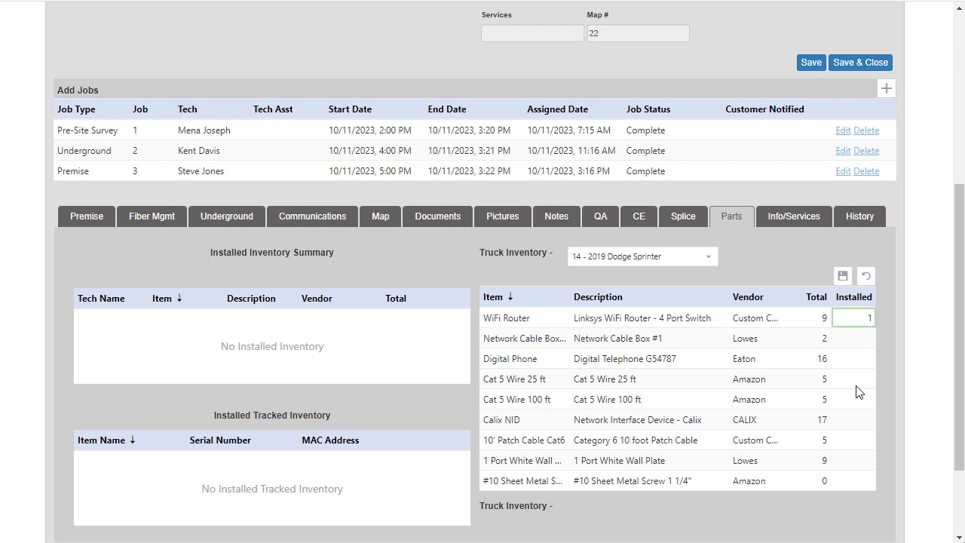
pyautogui.press('Tab')
pyautogui.write('1')
pyautogui.press('Tab')
pyautogui.press('Tab')
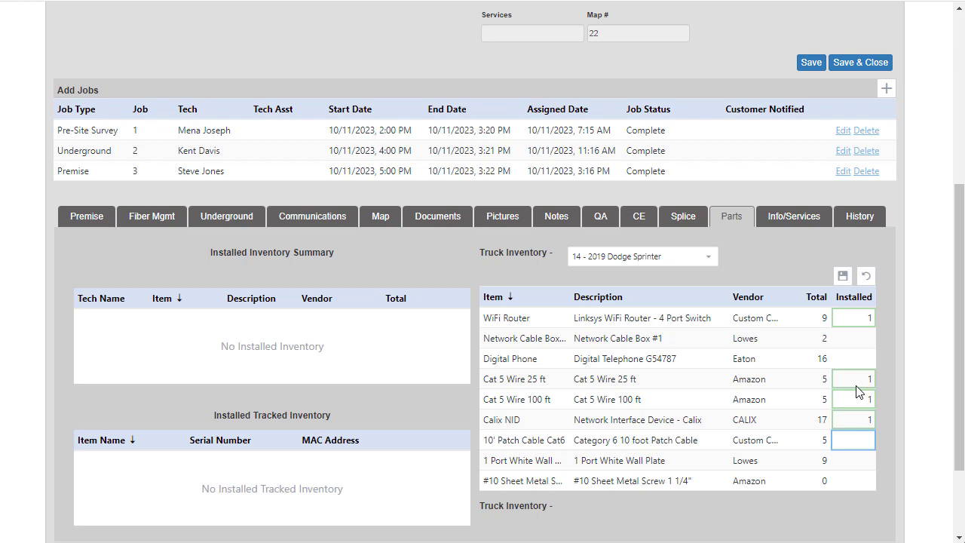
pyautogui.click(842, 277)
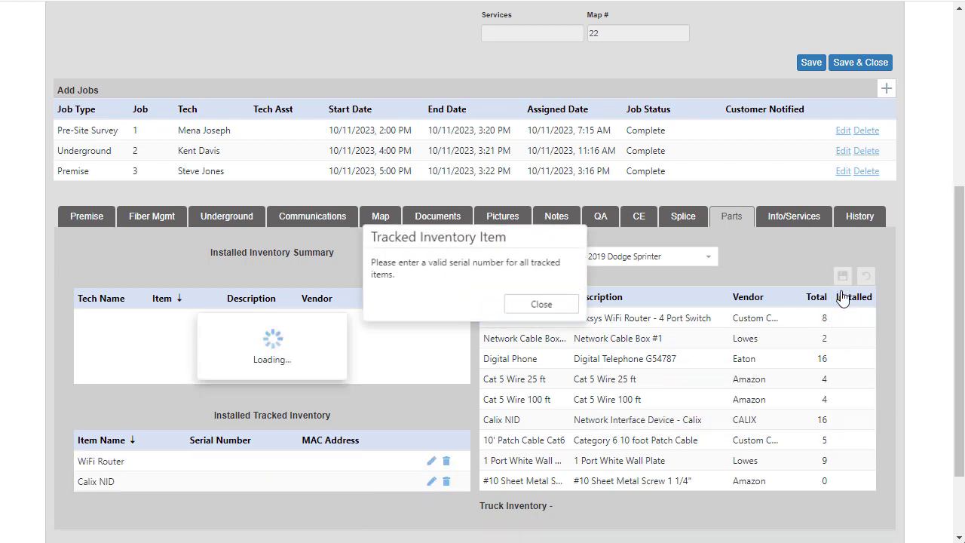
pyautogui.click(558, 305)
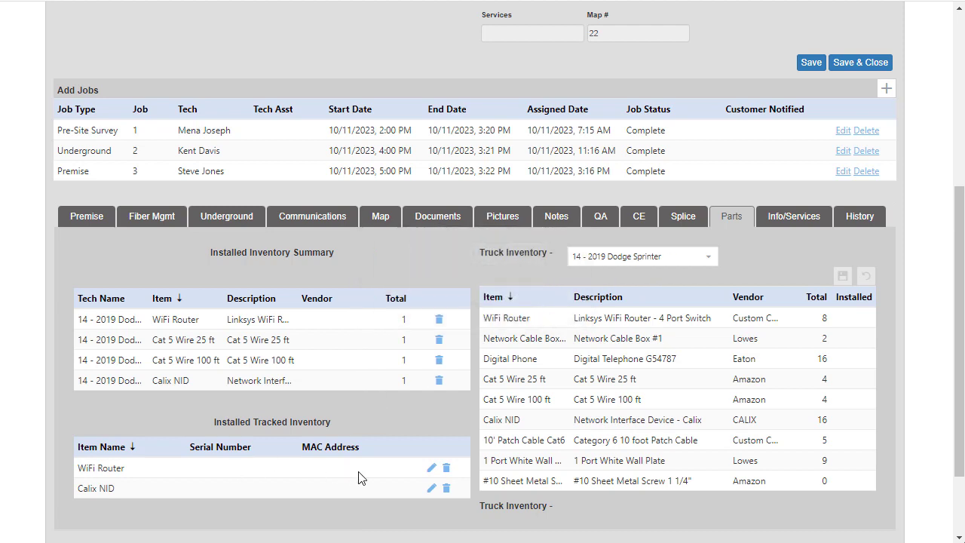
# Step: Save serial numbers for the installed tracked inventory: 757852773 for the WiFi Router and 3235D43733 for the Calix NID
pyautogui.click(430, 468)
pyautogui.click(231, 467)
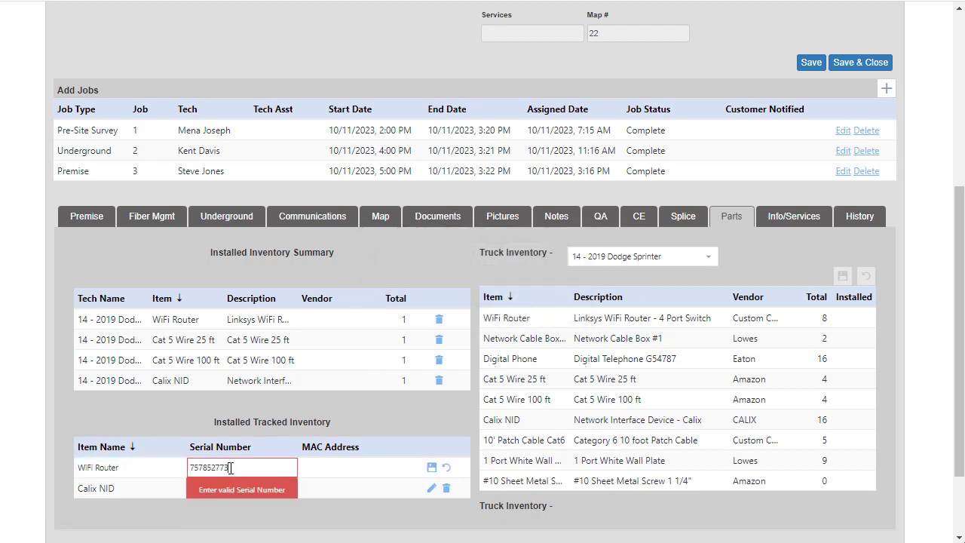
pyautogui.write('757852773')
pyautogui.click(431, 467)
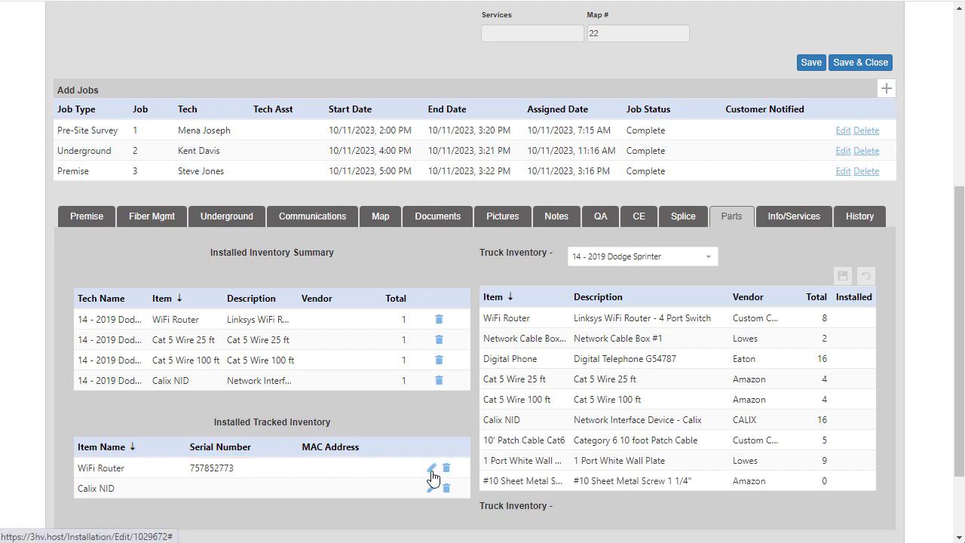
pyautogui.click(430, 487)
pyautogui.click(218, 488)
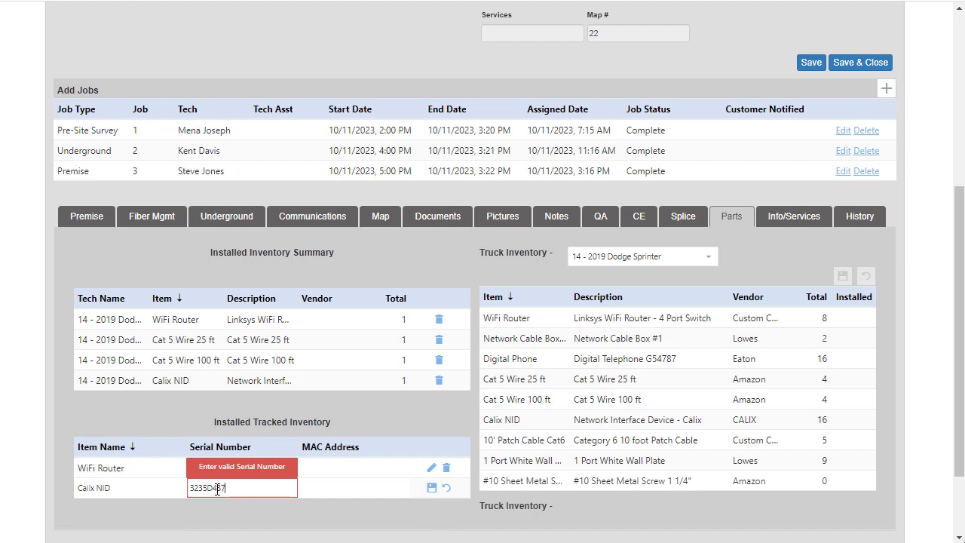
pyautogui.write('3235D43733')
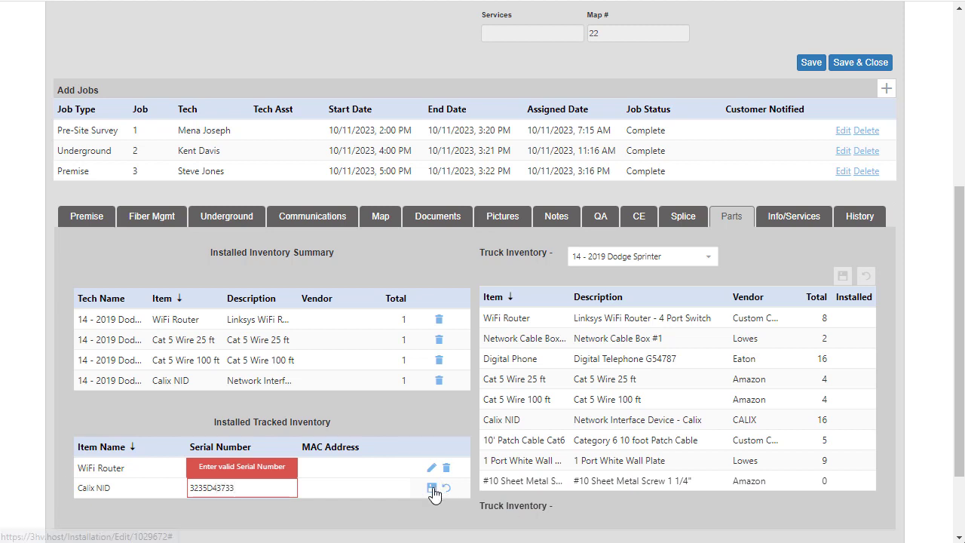
pyautogui.click(431, 488)
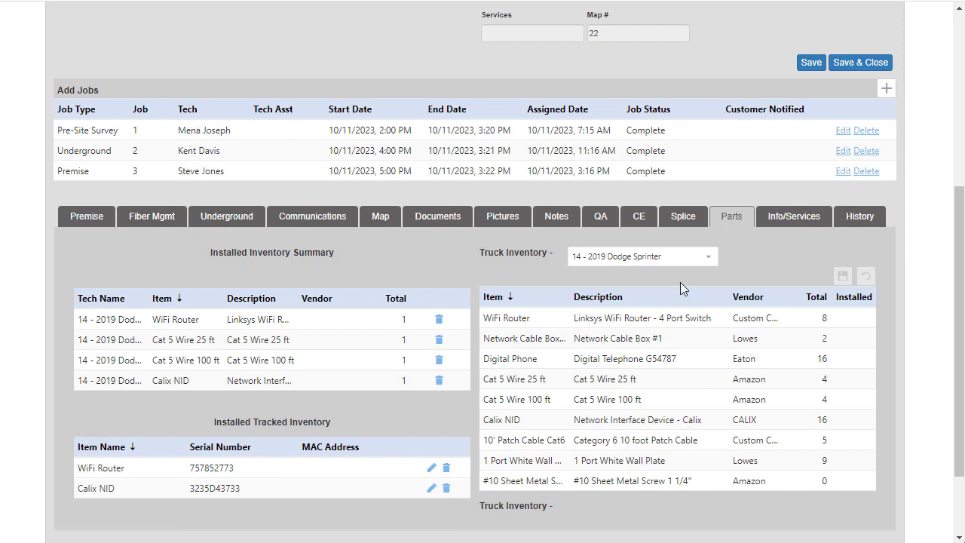
# Step: Begin the customer survey, review the service agreement, devices and charges, and draw the customer's signature
pyautogui.click(641, 220)
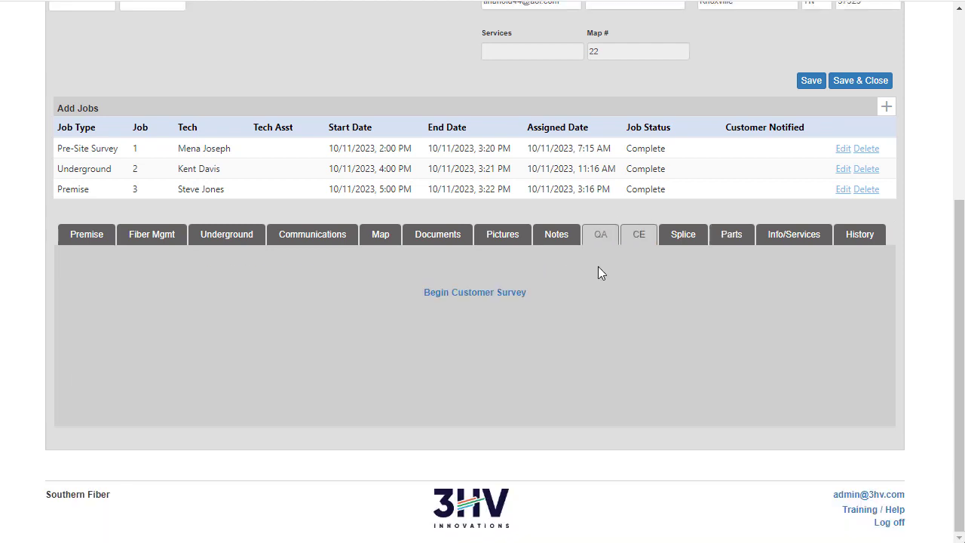
pyautogui.click(513, 295)
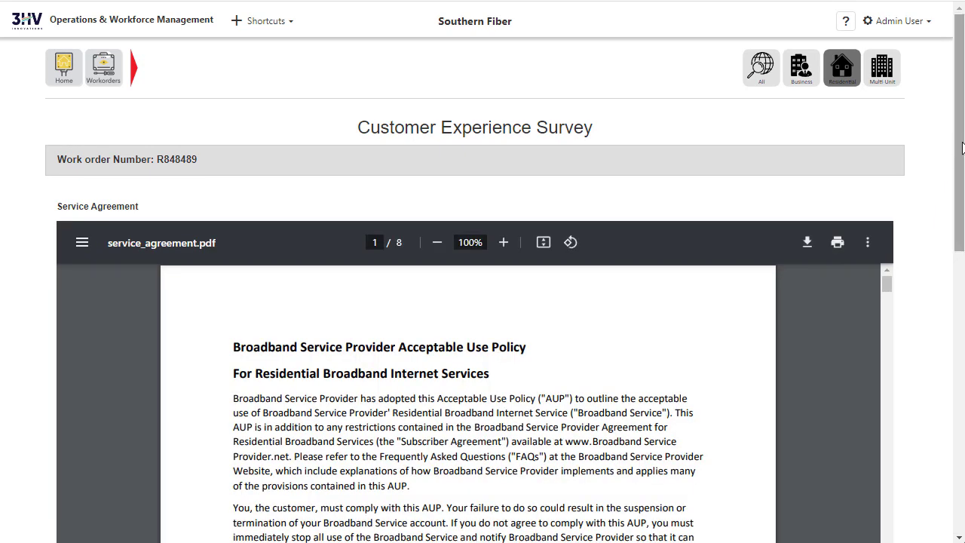
pyautogui.moveTo(963, 148); pyautogui.dragTo(961, 223)
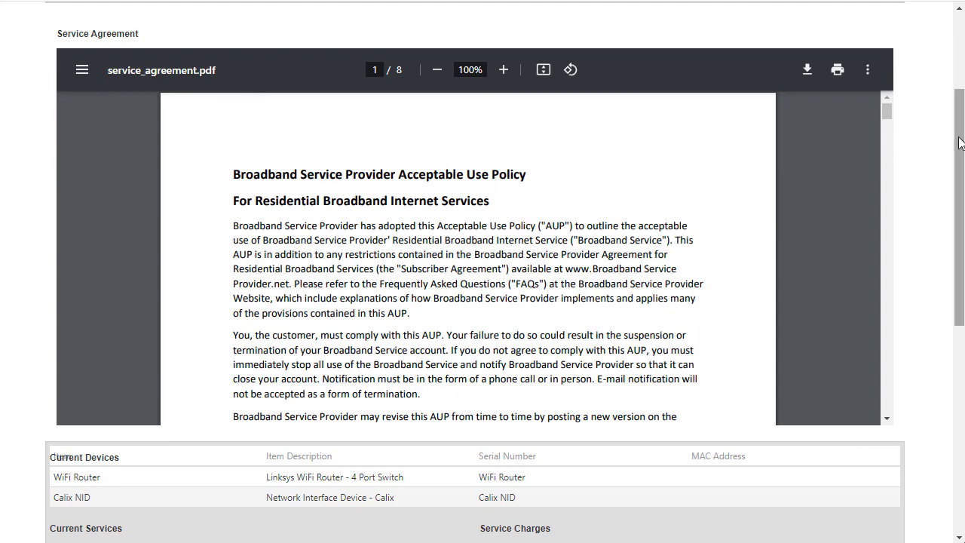
pyautogui.moveTo(960, 143)
pyautogui.mouseDown()
pyautogui.moveTo(951, 229)
pyautogui.moveTo(908, 269)
pyautogui.mouseUp()
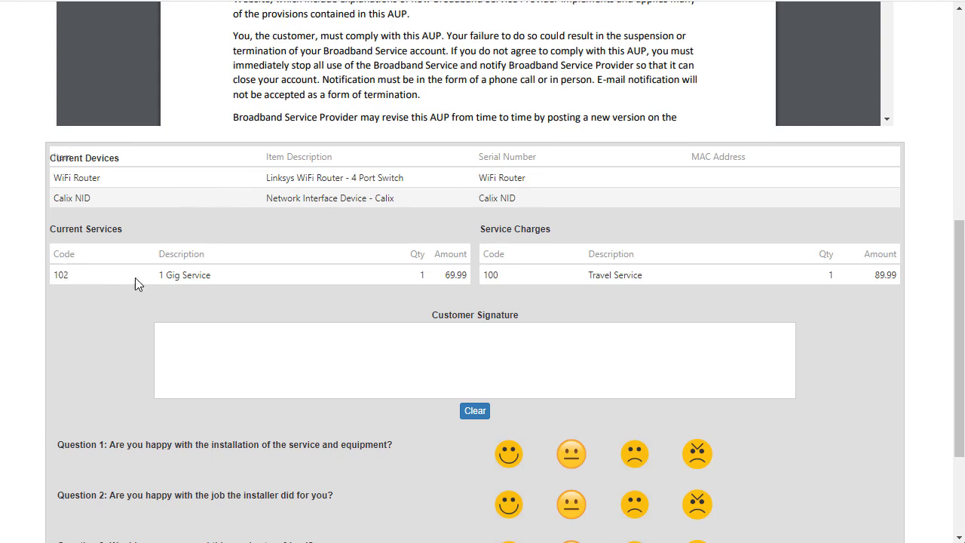
pyautogui.moveTo(306, 372)
pyautogui.mouseDown()
pyautogui.moveTo(346, 373)
pyautogui.moveTo(448, 344)
pyautogui.moveTo(653, 352)
pyautogui.mouseUp()
# Step: Answer all three survey questions with the happy face, submit the survey and return to the work order
pyautogui.scroll(-3, 663, 297)
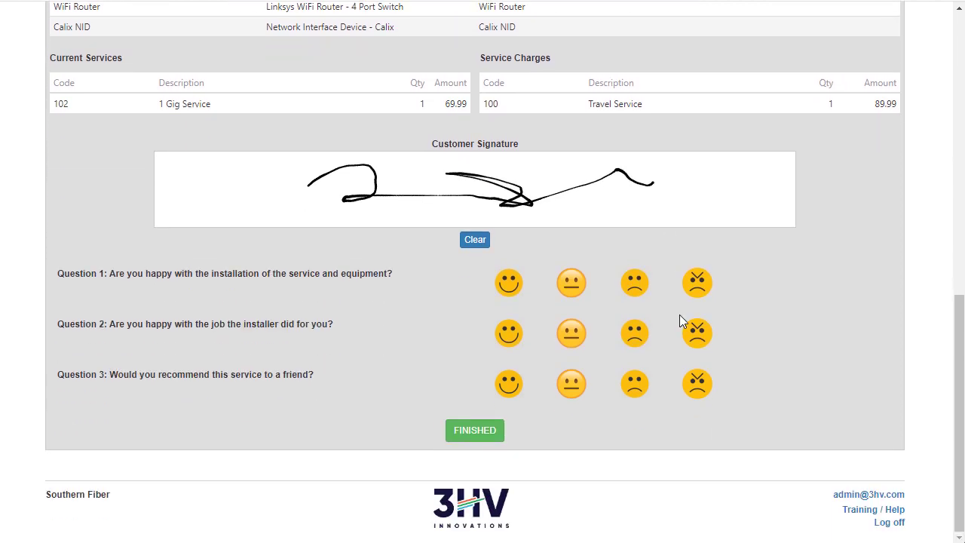
pyautogui.click(509, 287)
pyautogui.click(508, 336)
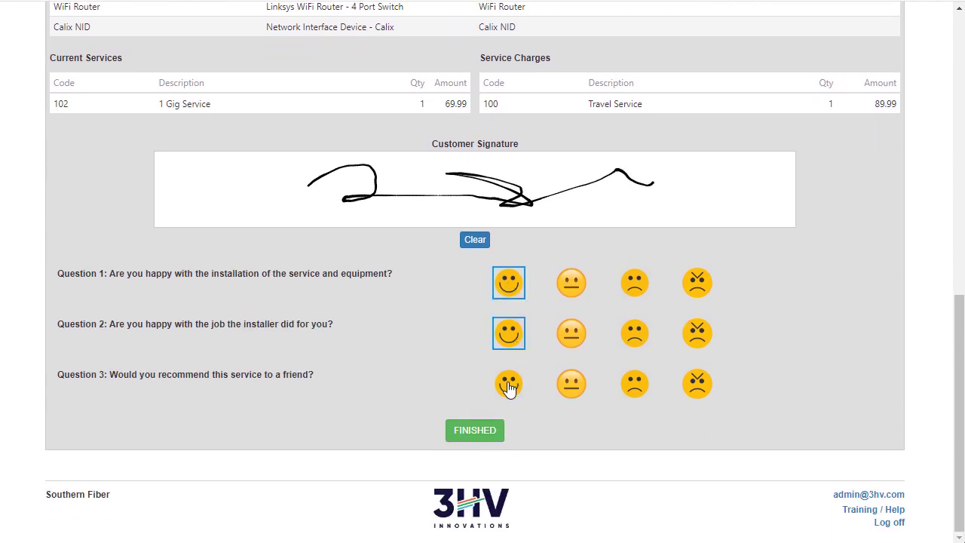
pyautogui.click(508, 386)
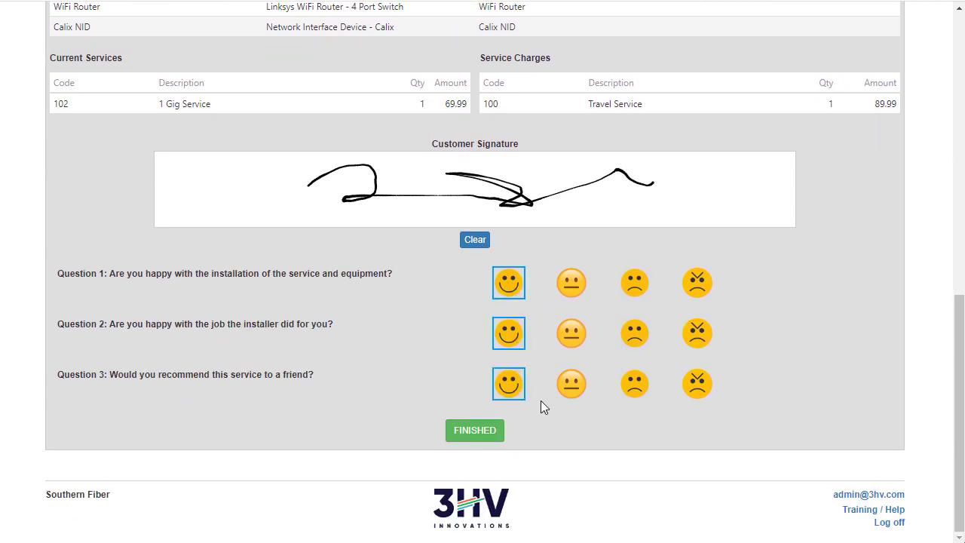
pyautogui.click(474, 435)
pyautogui.click(481, 393)
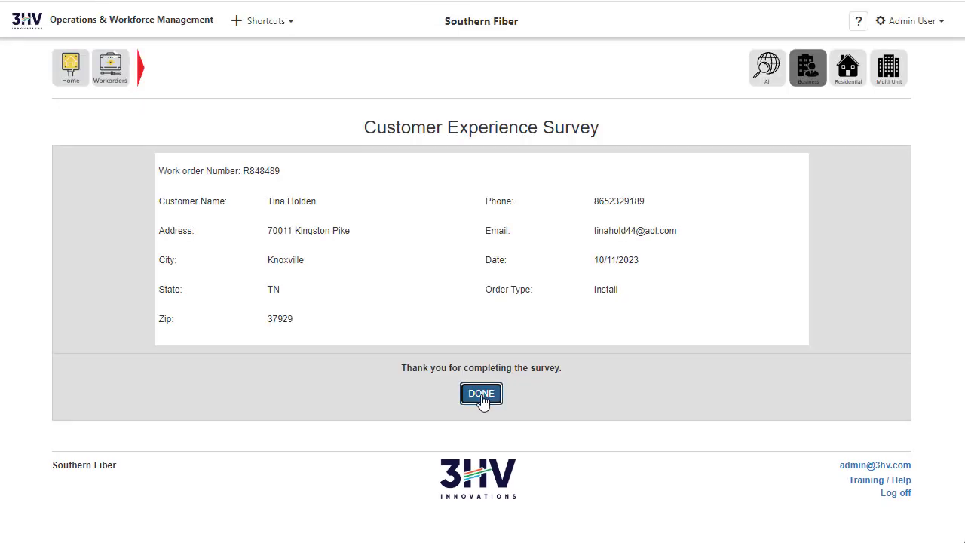
# Step: Review the work order's pictures and its information on current devices, services and service charges
pyautogui.scroll(-2, 380, 321)
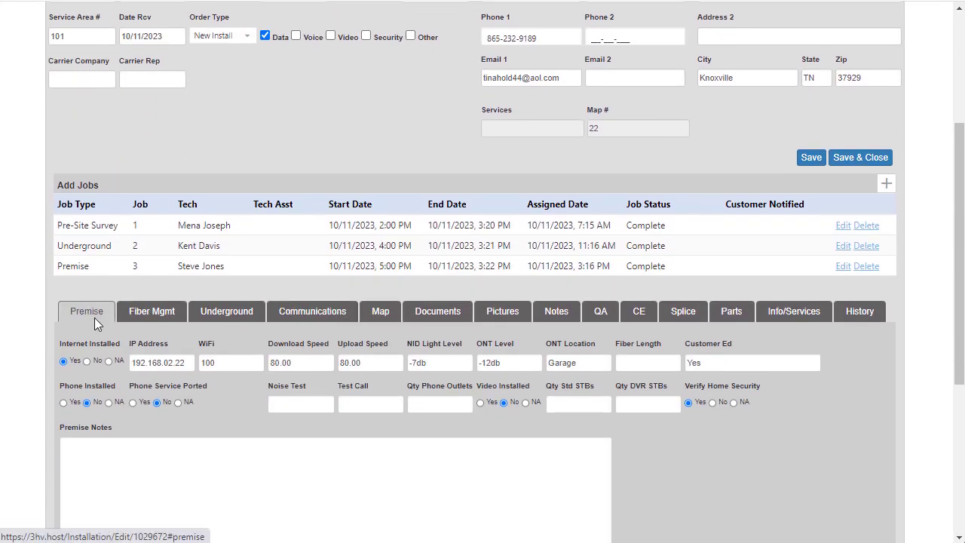
pyautogui.click(503, 312)
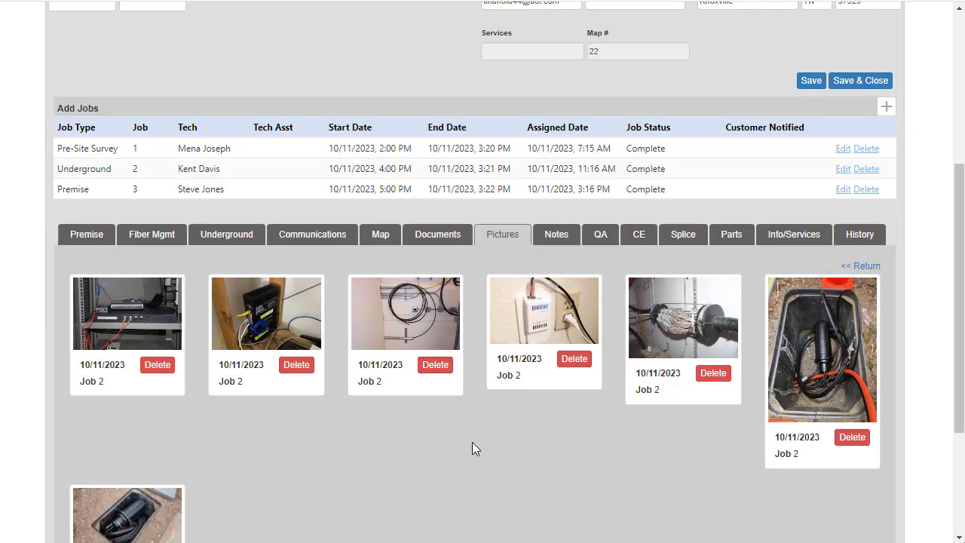
pyautogui.scroll(-1, 472, 444)
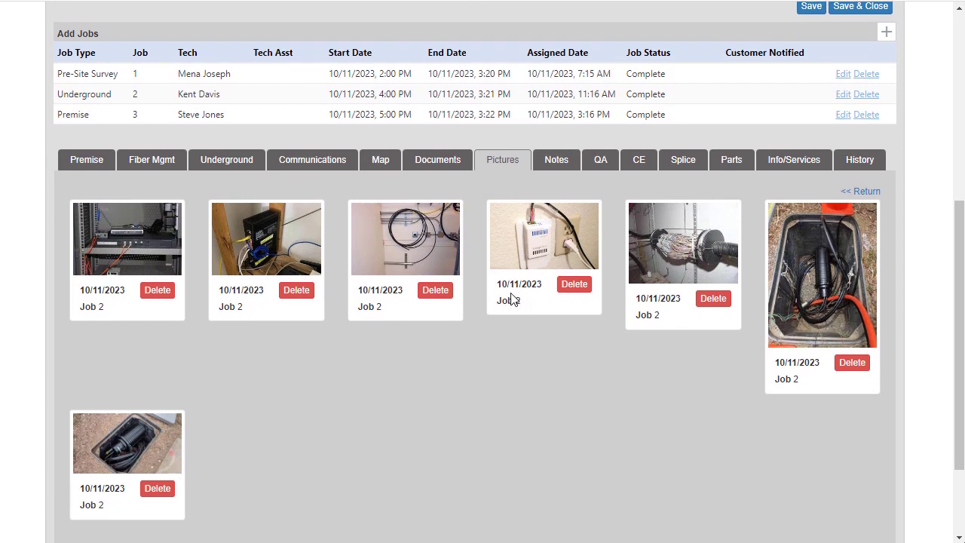
pyautogui.scroll(2, 510, 299)
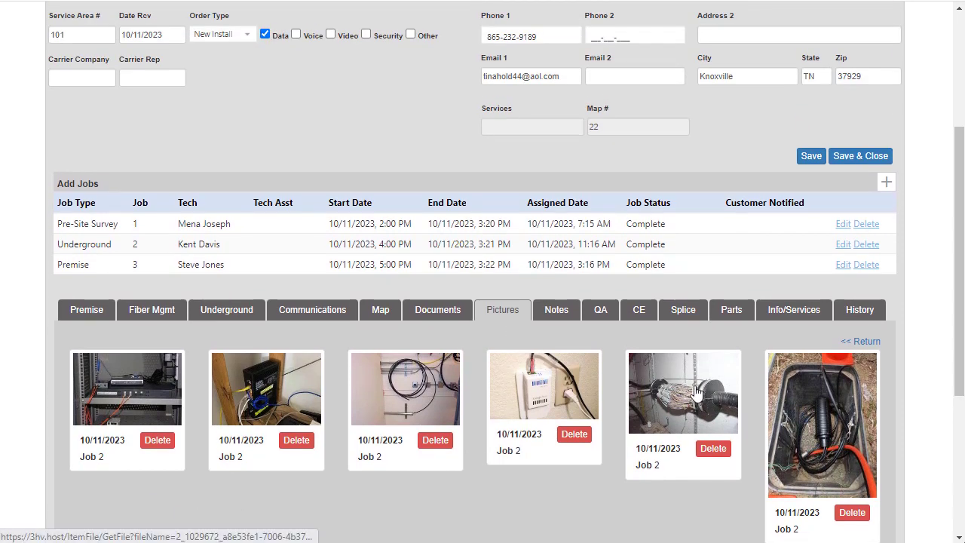
pyautogui.click(799, 310)
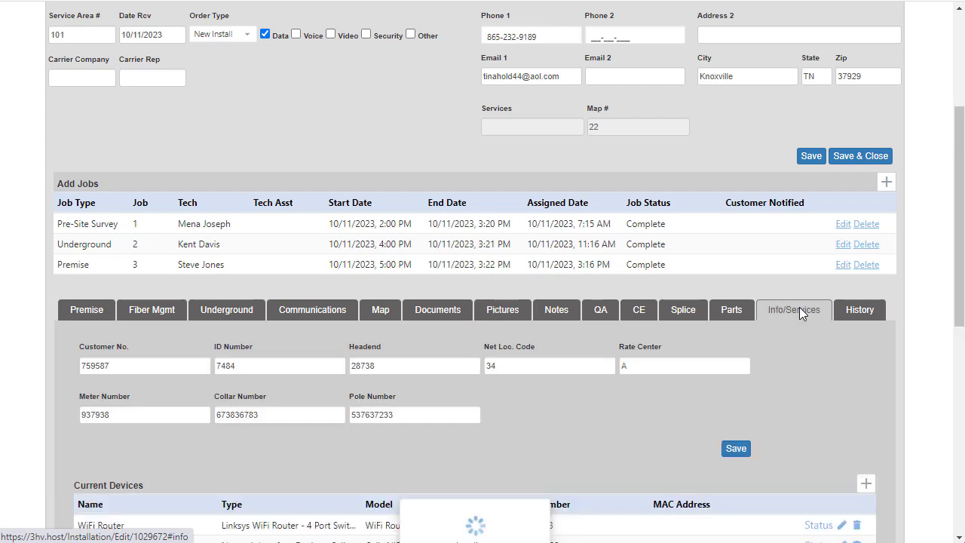
pyautogui.scroll(-3, 796, 360)
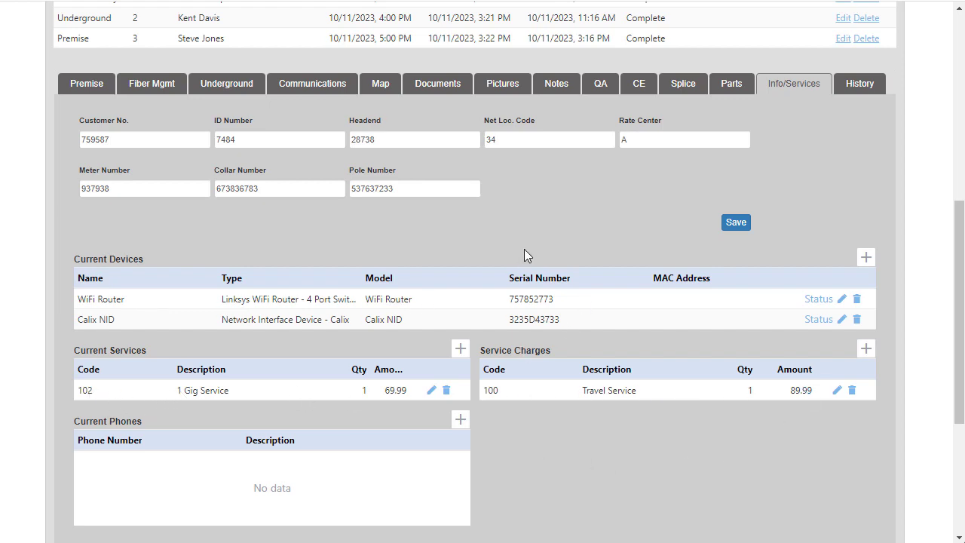
# Step: Set the work order's order status to Complete, then save and close the work order
pyautogui.scroll(6, 524, 249)
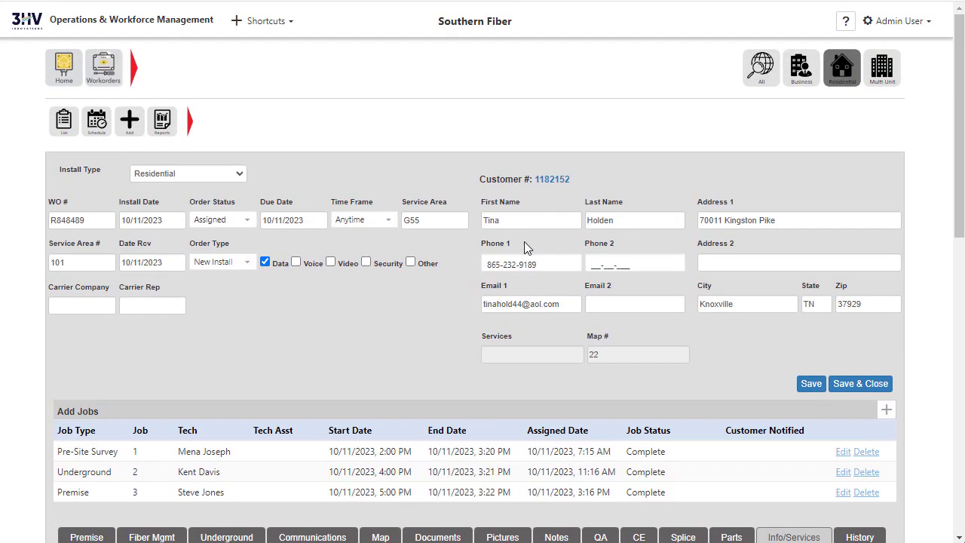
pyautogui.click(251, 223)
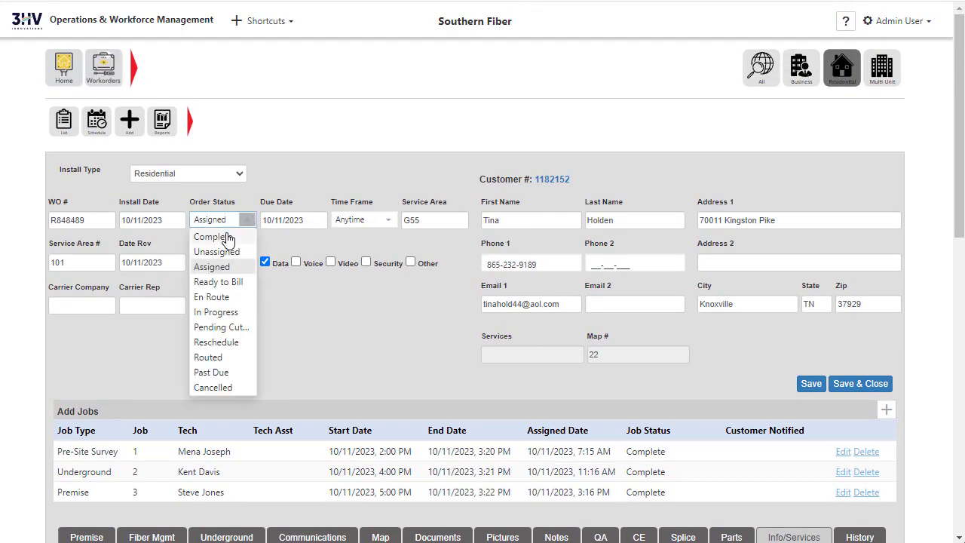
pyautogui.click(225, 236)
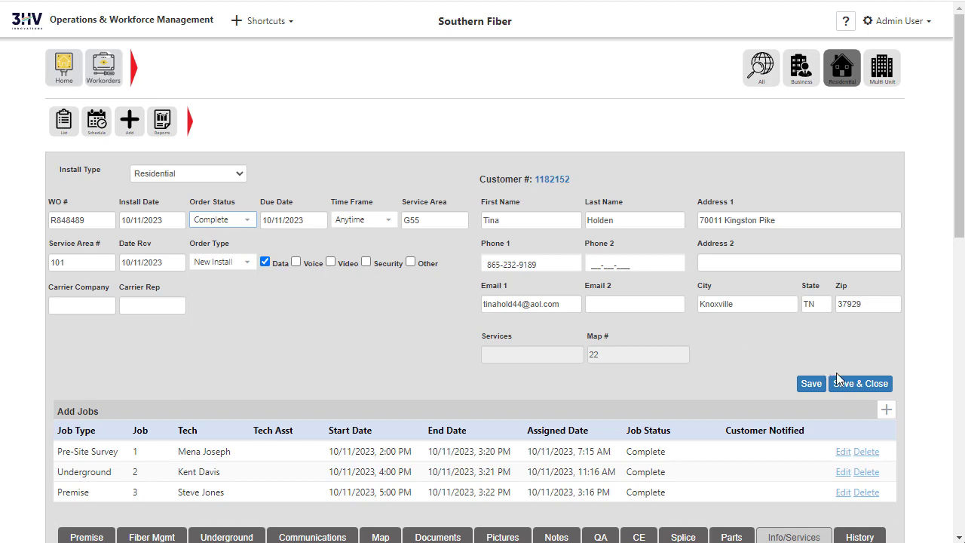
pyautogui.click(803, 382)
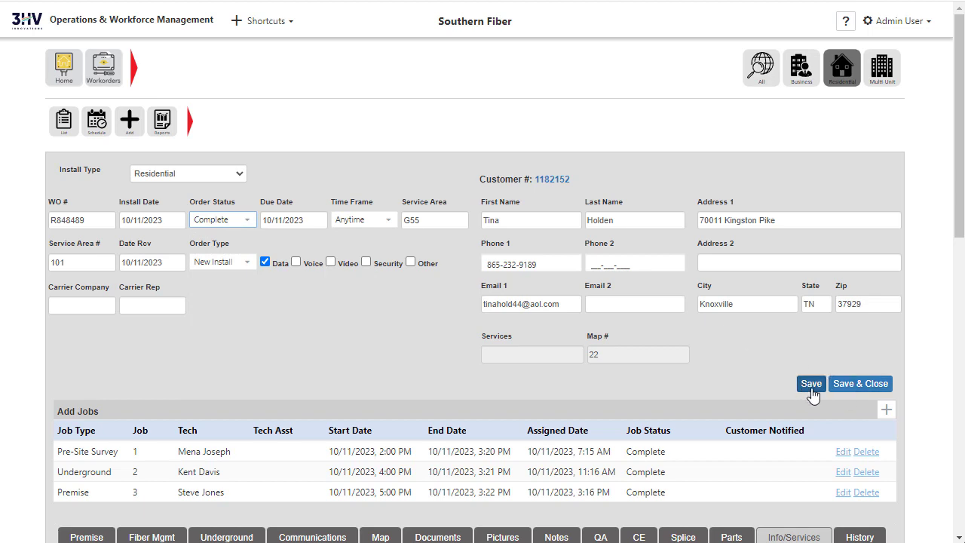
pyautogui.click(861, 385)
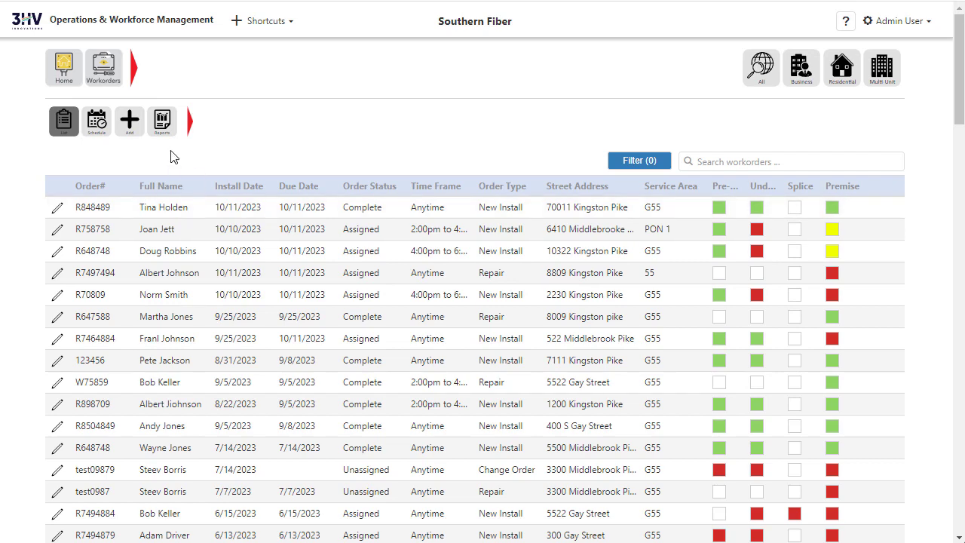
# Step: Search the dashboard's customer list by the customer's last name and review the customer's work order history, devices and services
pyautogui.click(134, 70)
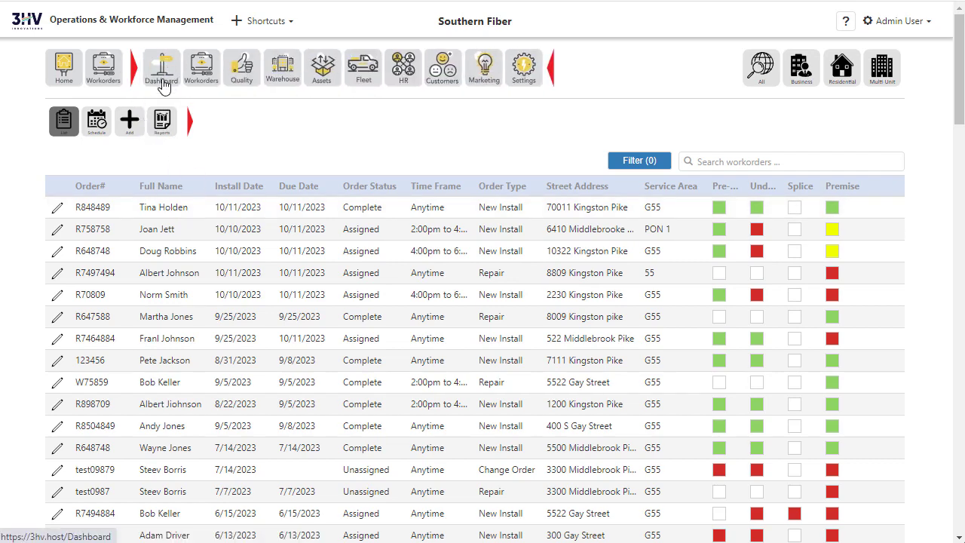
pyautogui.click(443, 67)
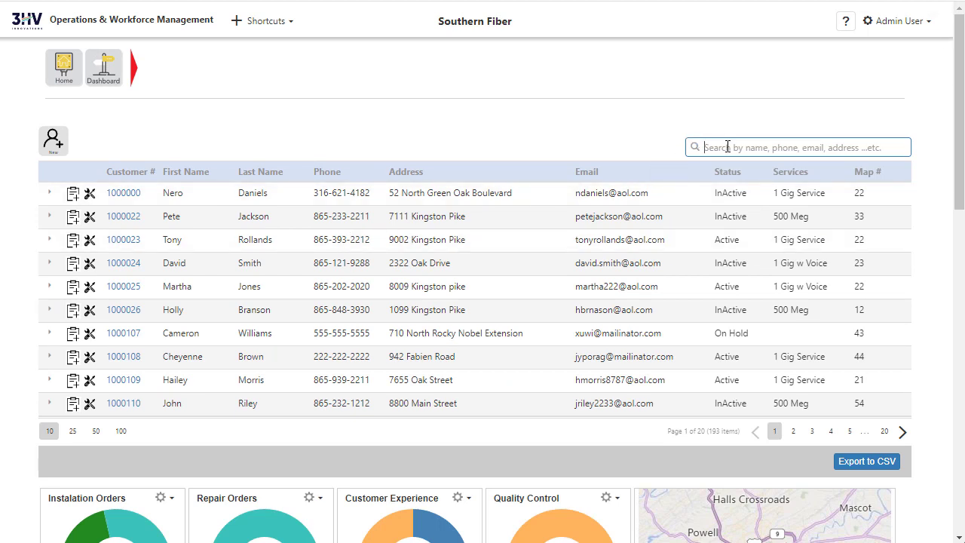
pyautogui.write('H')
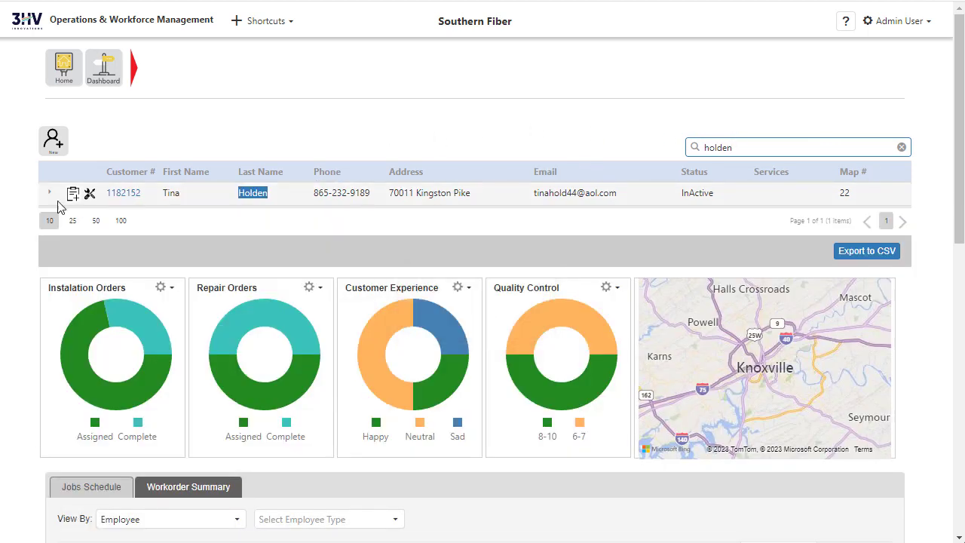
pyautogui.click(50, 194)
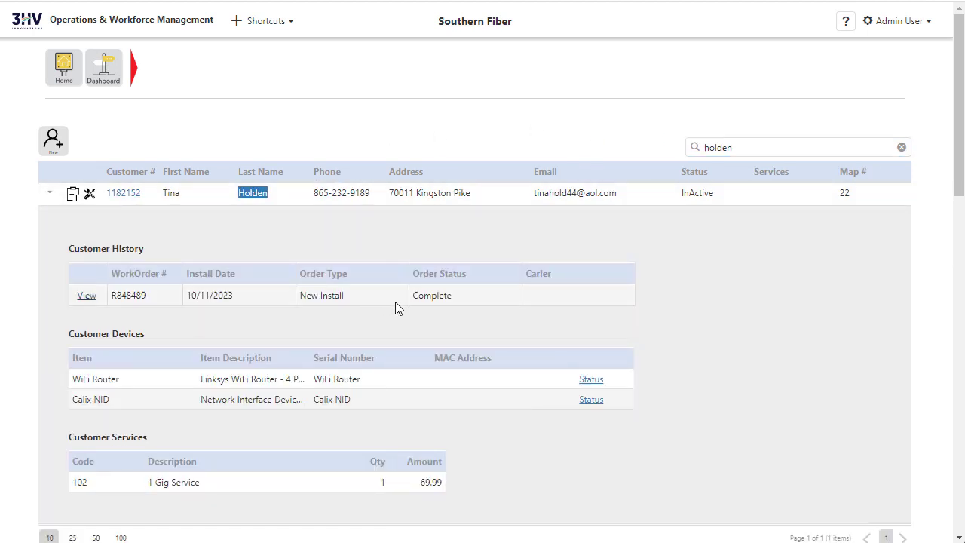
pyautogui.scroll(-1, 406, 301)
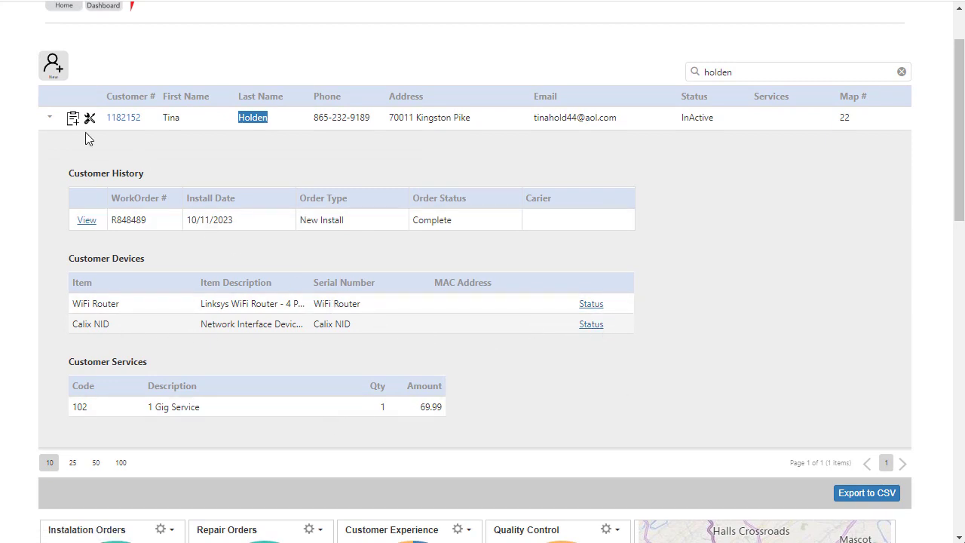
pyautogui.click(49, 120)
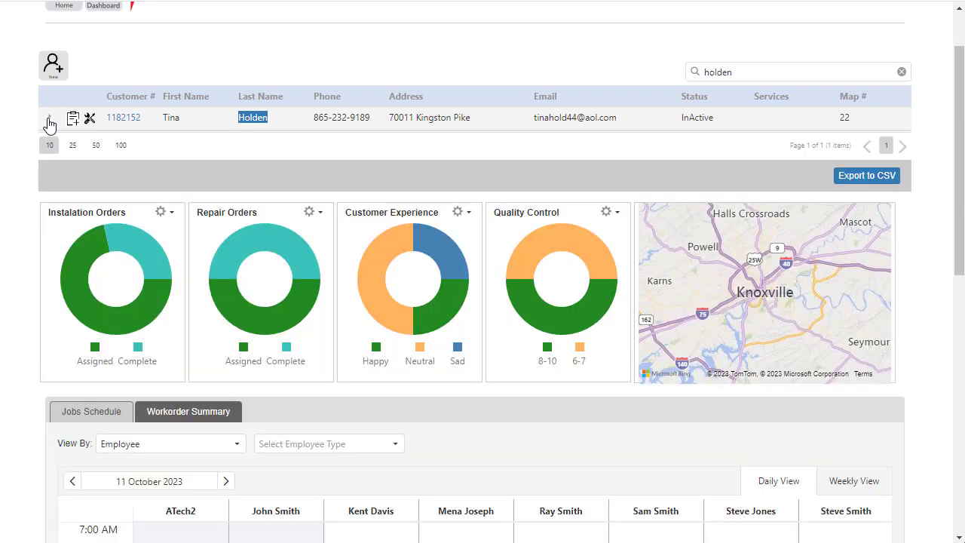